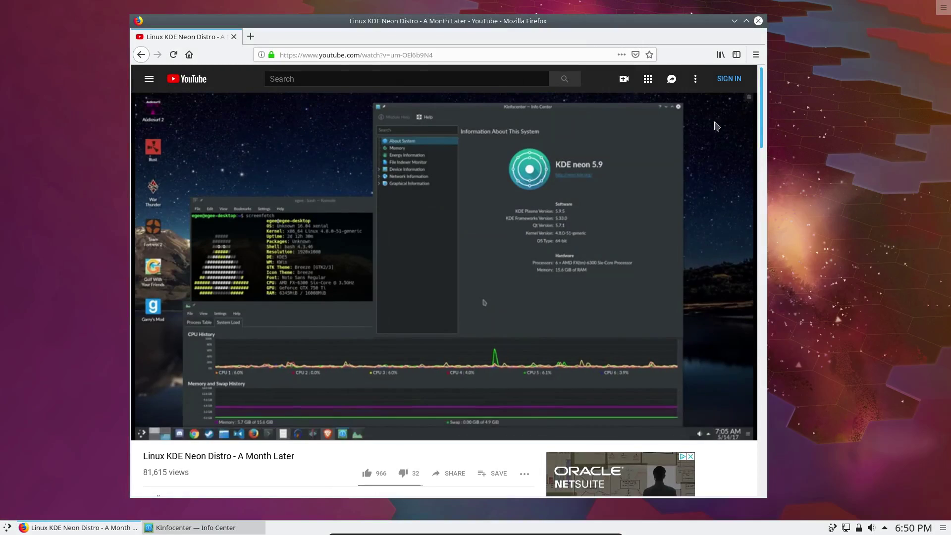
Step: Place the KDE neon 5.14 system information window beside the Firefox video
{"action": "left_click_drag", "start_coordinate": [666, 19], "coordinate": [543, 19]}
{"action": "key", "text": "alt+Tab"}
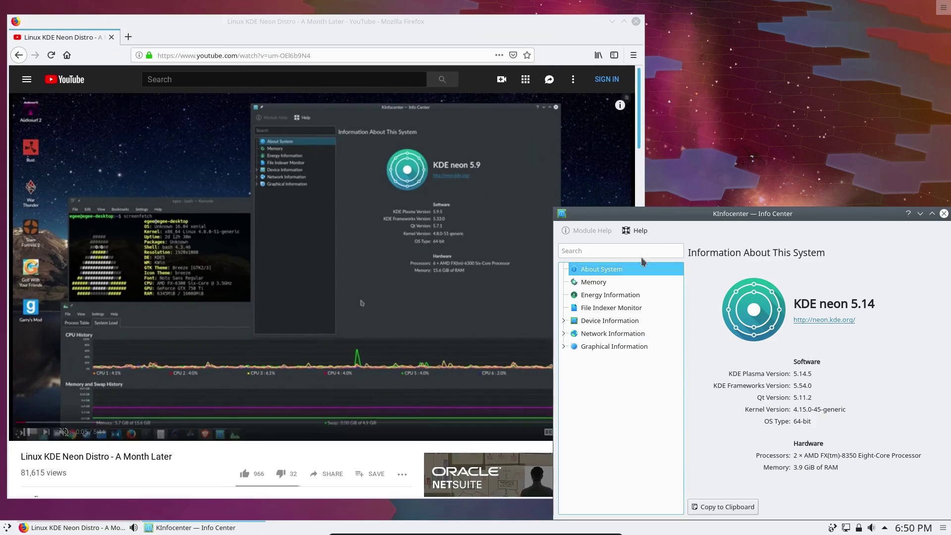
{"action": "left_click_drag", "start_coordinate": [727, 217], "coordinate": [712, 105]}
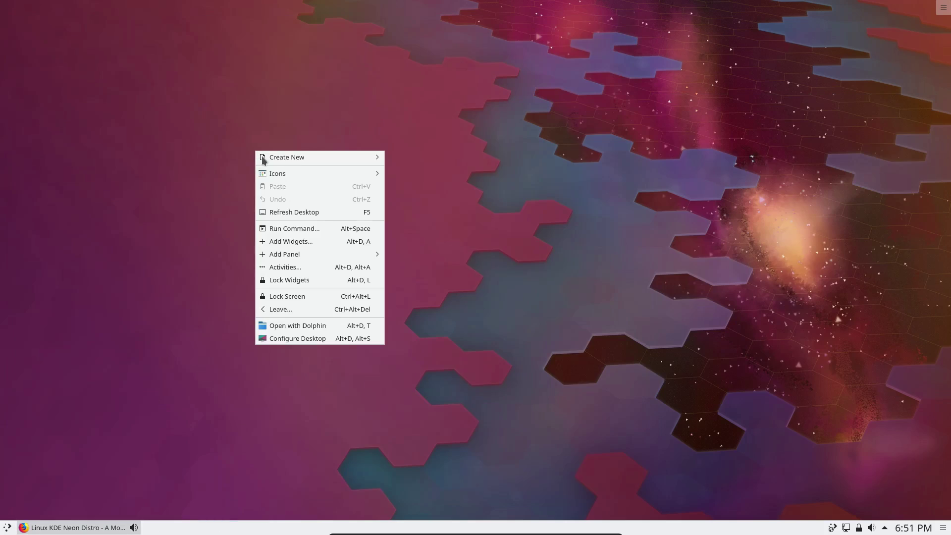
Step: Find and install the Cordoba Lake wallpaper from the downloadable wallpapers catalogue
{"action": "left_click", "coordinate": [321, 340]}
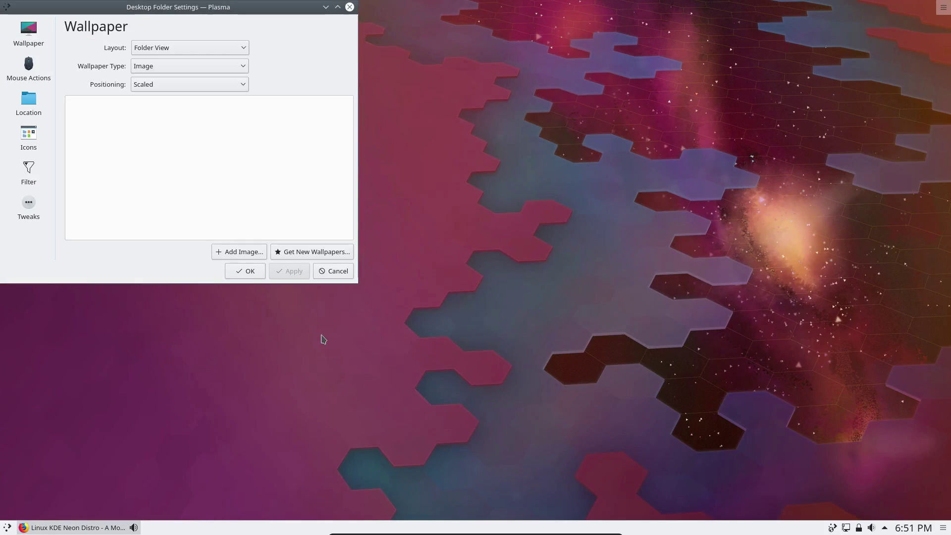
{"action": "left_click", "coordinate": [300, 252]}
{"action": "left_click_drag", "start_coordinate": [175, 23], "coordinate": [443, 113]}
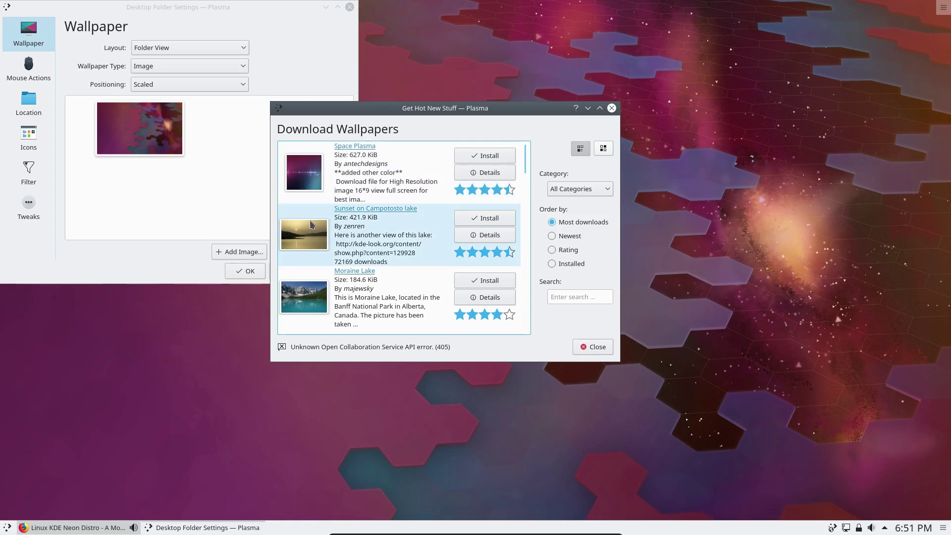
{"action": "scroll", "coordinate": [311, 221], "scroll_direction": "down", "scroll_amount": 1}
{"action": "scroll", "coordinate": [312, 223], "scroll_direction": "down", "scroll_amount": 10}
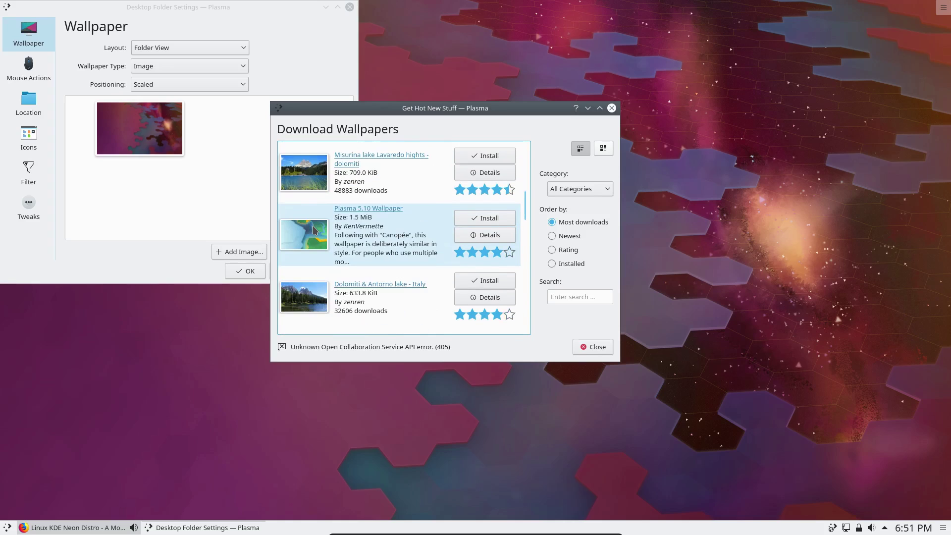
{"action": "scroll", "coordinate": [427, 225], "scroll_direction": "down", "scroll_amount": 5}
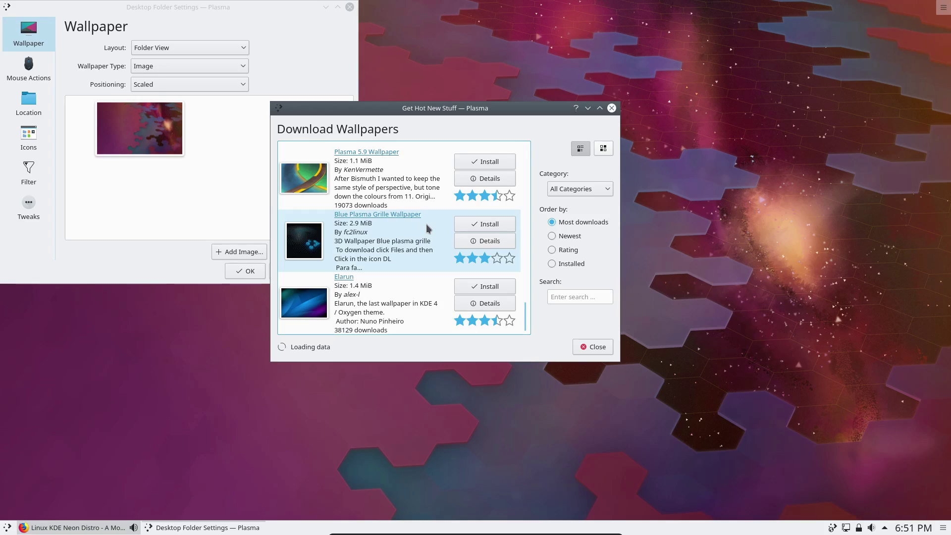
{"action": "scroll", "coordinate": [402, 234], "scroll_direction": "down", "scroll_amount": 8}
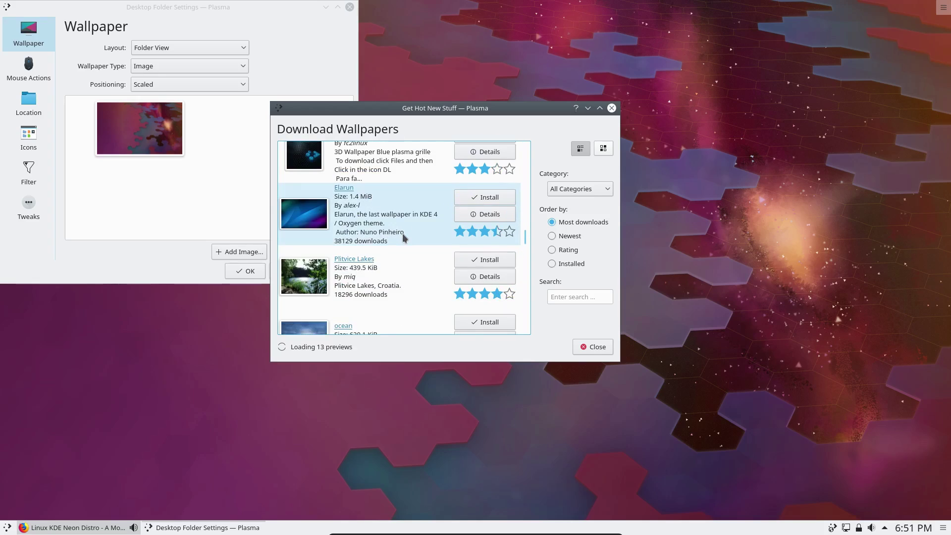
{"action": "scroll", "coordinate": [404, 238], "scroll_direction": "down", "scroll_amount": 1}
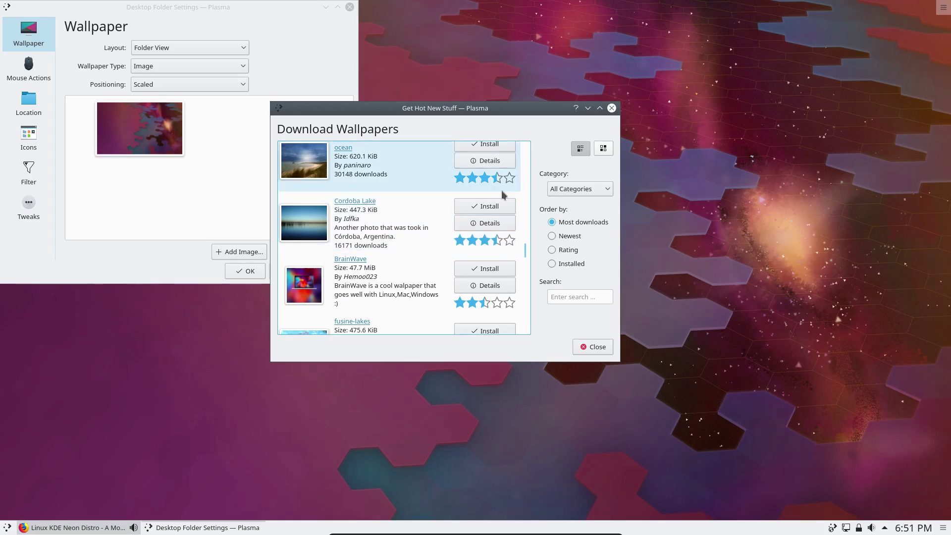
{"action": "left_click", "coordinate": [489, 207]}
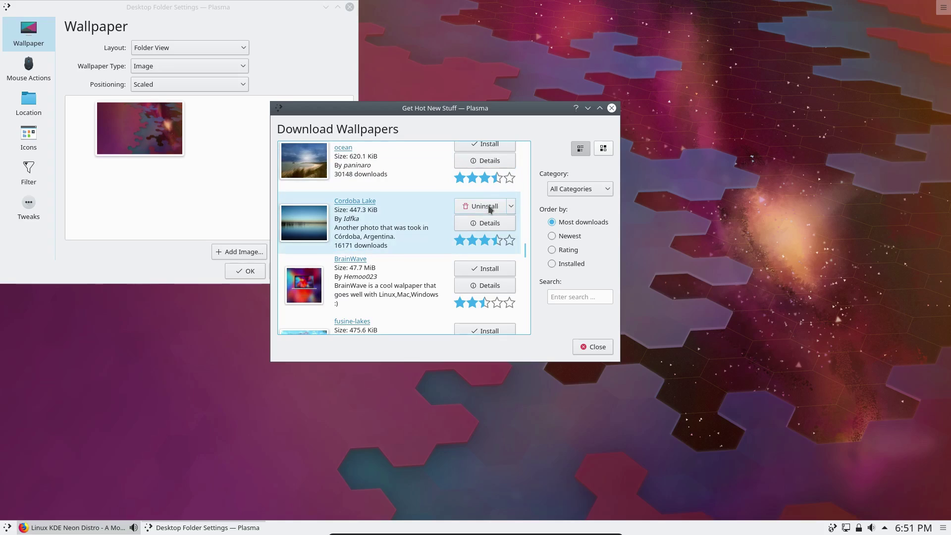
Step: Select Cordoba Lake and apply it as the desktop wallpaper
{"action": "left_click", "coordinate": [595, 347]}
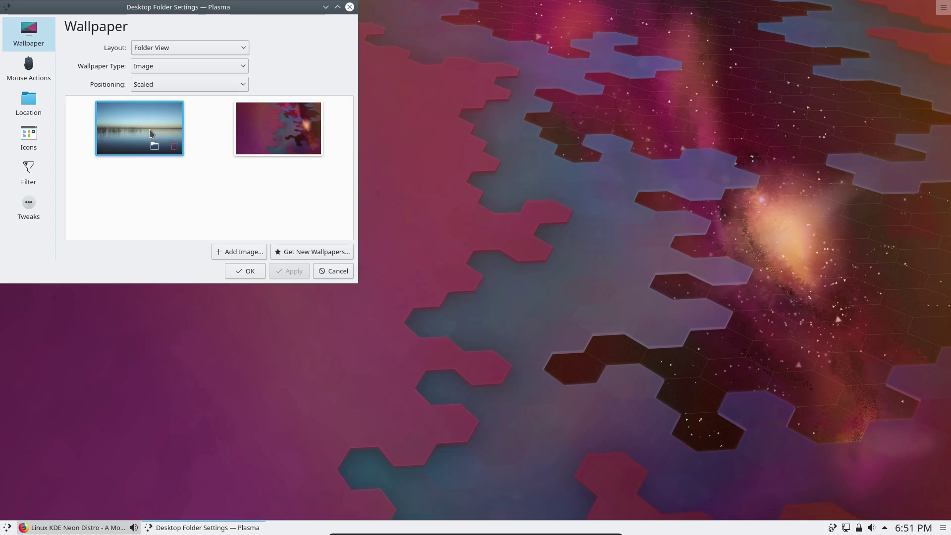
{"action": "left_click", "coordinate": [150, 129]}
{"action": "left_click", "coordinate": [293, 273]}
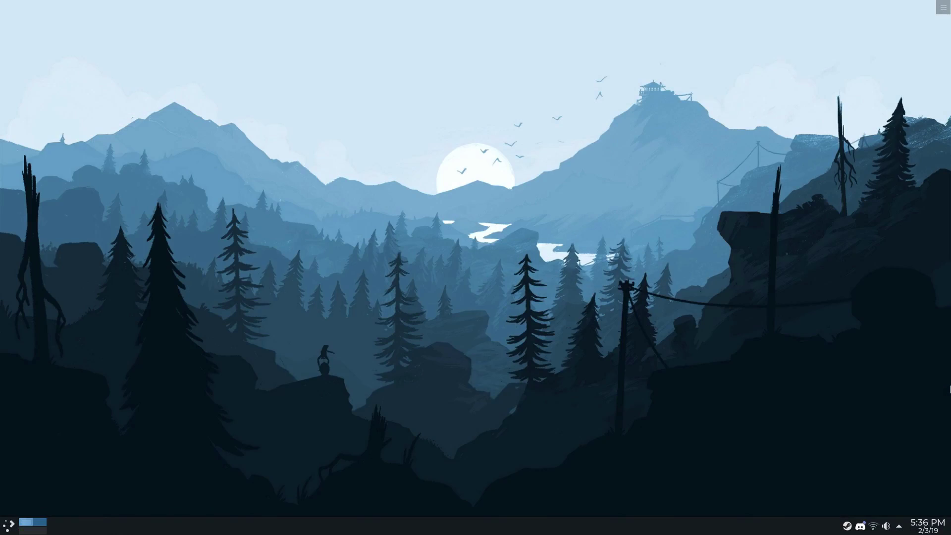
Step: Launch Konsole from KRunner and nudge its window slightly right
{"action": "key", "text": "alt+space"}
{"action": "type", "text": "konsole"}
{"action": "key", "text": "Return"}
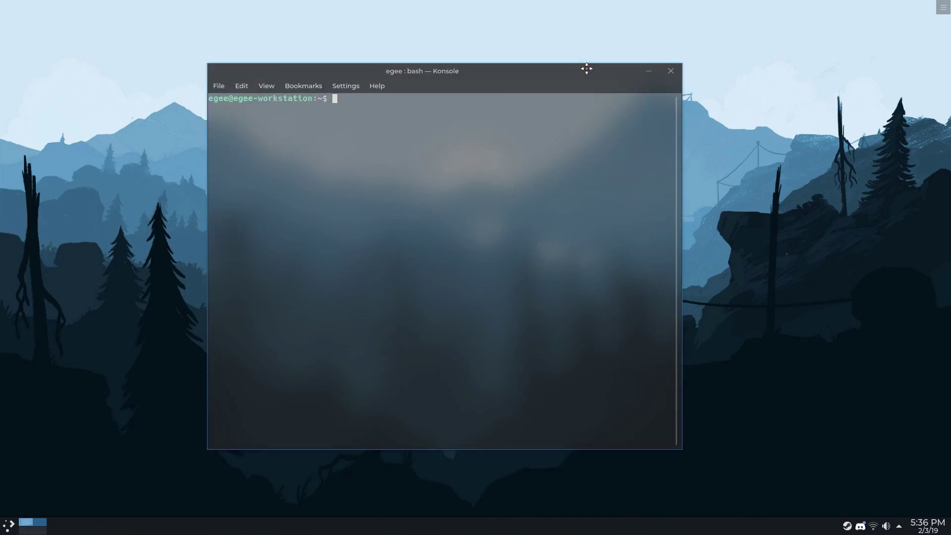
{"action": "left_click_drag", "start_coordinate": [586, 67], "coordinate": [607, 71]}
Step: Run screenfetch, then list /var/log/installer with ls -lt
{"action": "type", "text": "screenfetch"}
{"action": "key", "text": "Return"}
{"action": "type", "text": "ls -lt /var/log/installer"}
{"action": "key", "text": "Return"}
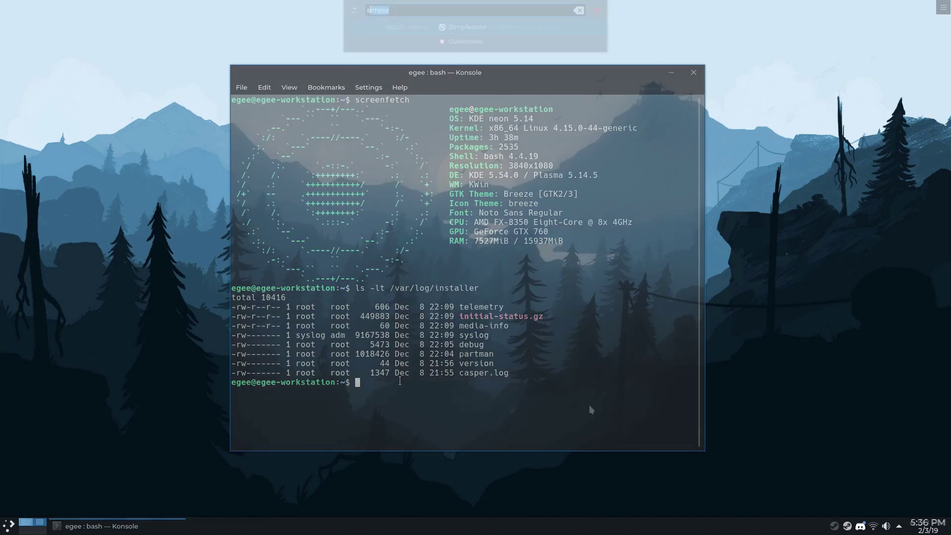
Step: Launch System Settings from a KRunner search for 'settings' and move its window up and right
{"action": "type", "text": "settings"}
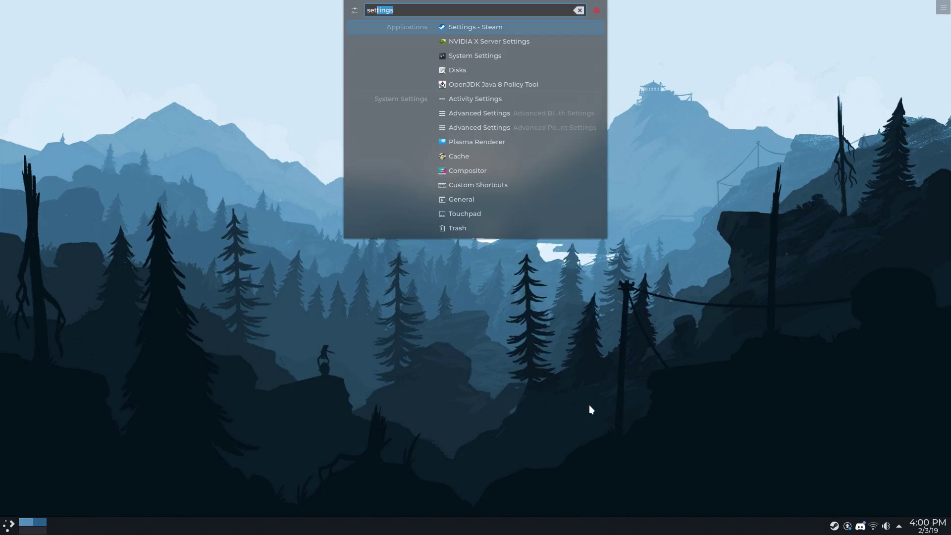
{"action": "key", "text": "Down"}
{"action": "key", "text": "Down"}
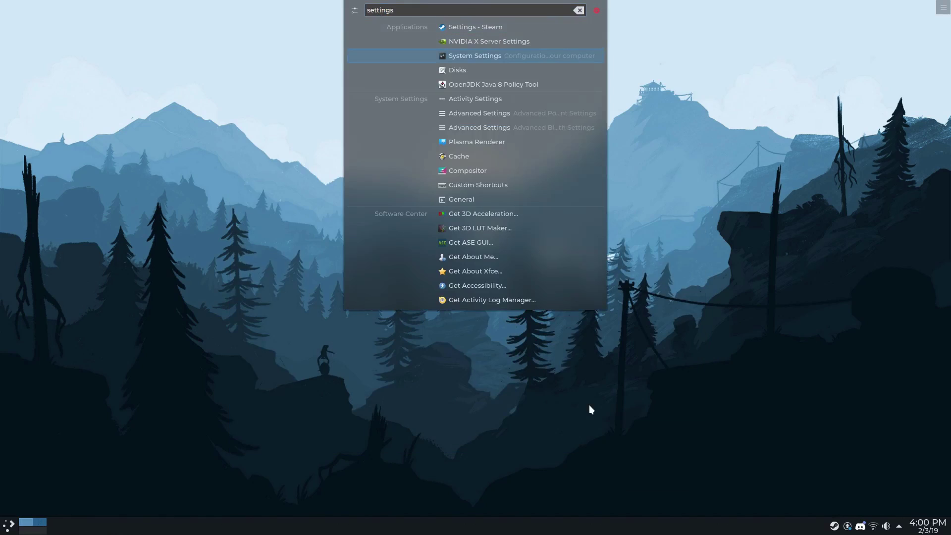
{"action": "key", "text": "Return"}
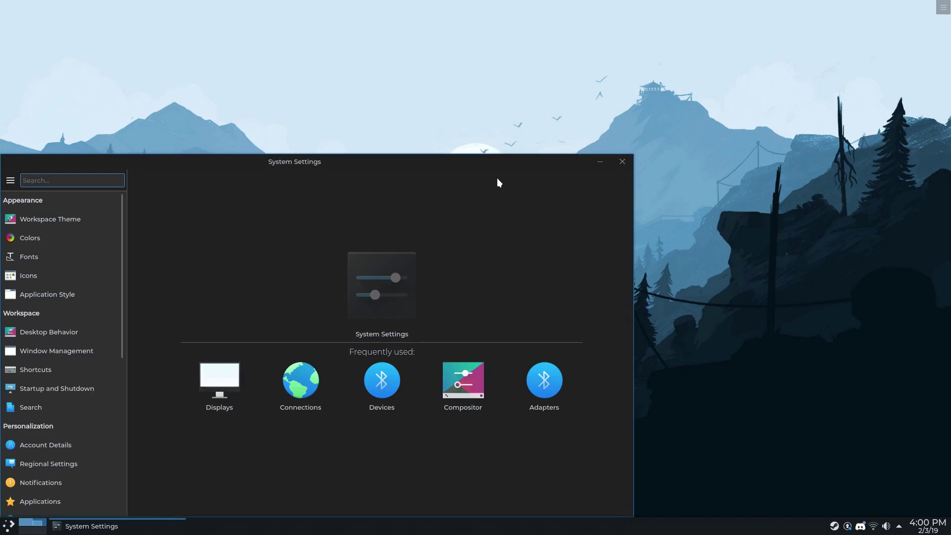
{"action": "left_click_drag", "start_coordinate": [495, 166], "coordinate": [627, 70]}
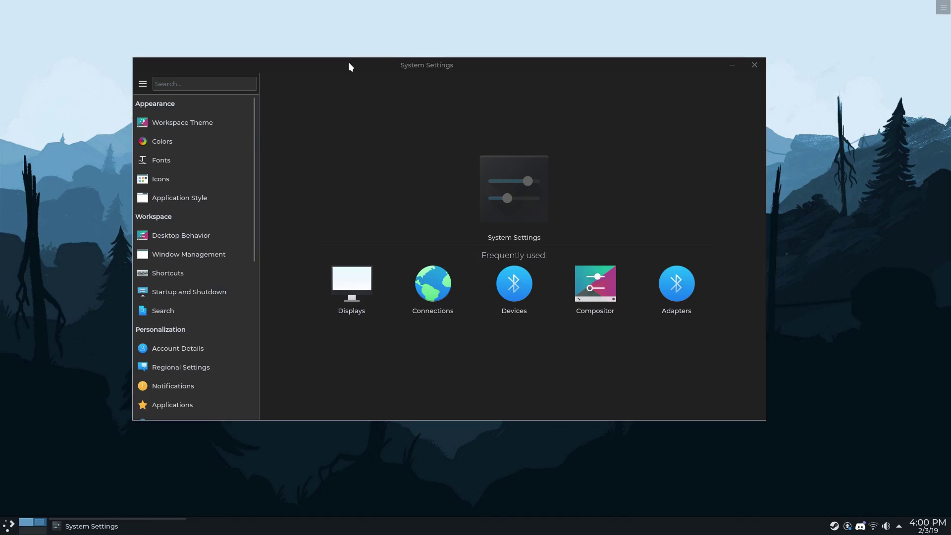
Step: Go from Workspace Theme through Desktop Theme to Cursor Theme, showing Breeze and Breeze Snow
{"action": "left_click", "coordinate": [212, 123]}
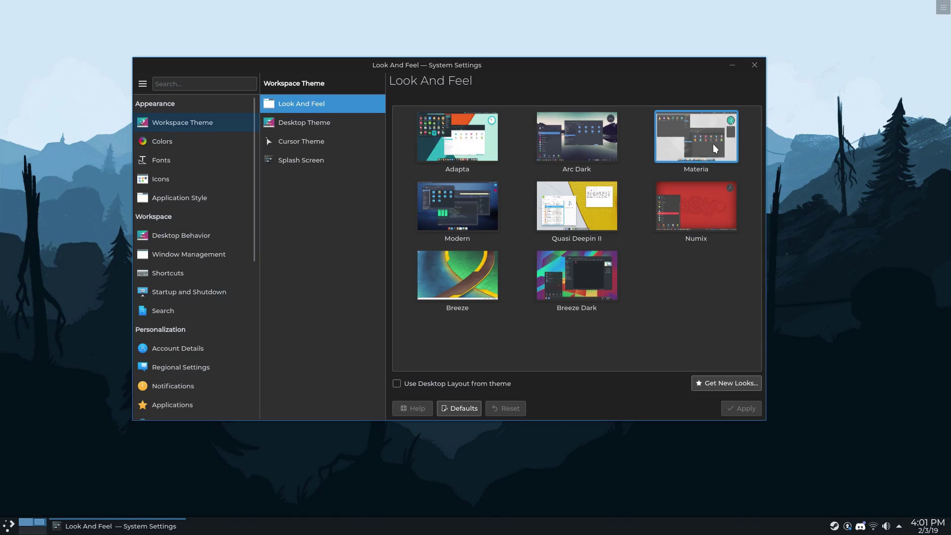
{"action": "left_click", "coordinate": [289, 117]}
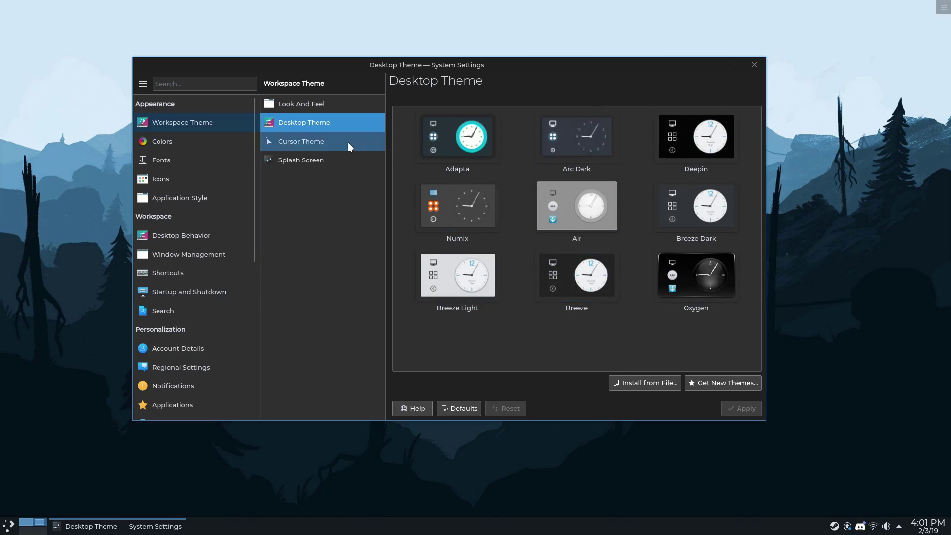
{"action": "left_click", "coordinate": [267, 141]}
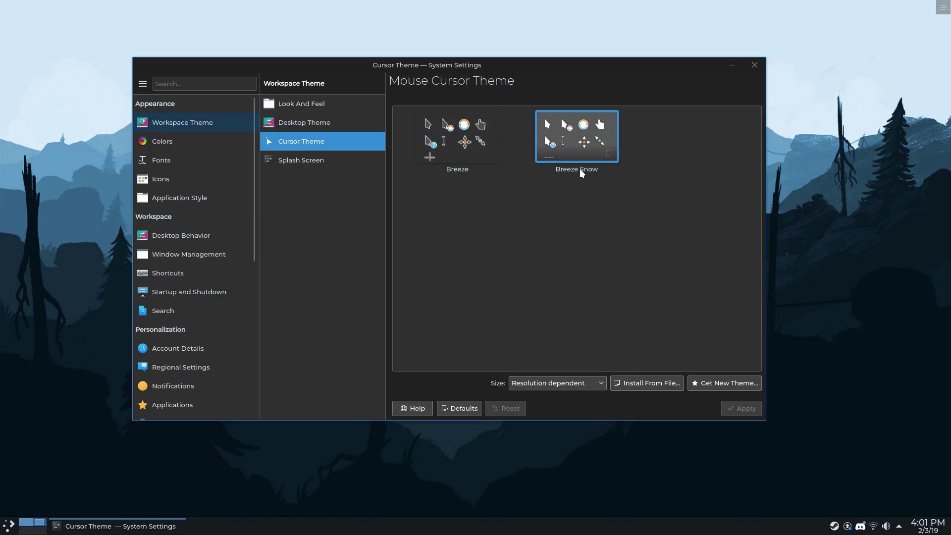
Step: Browse Colors and WindowsK10-dark decoration options unchanged, then open Fonts, discarding the decoration change
{"action": "left_click", "coordinate": [167, 141]}
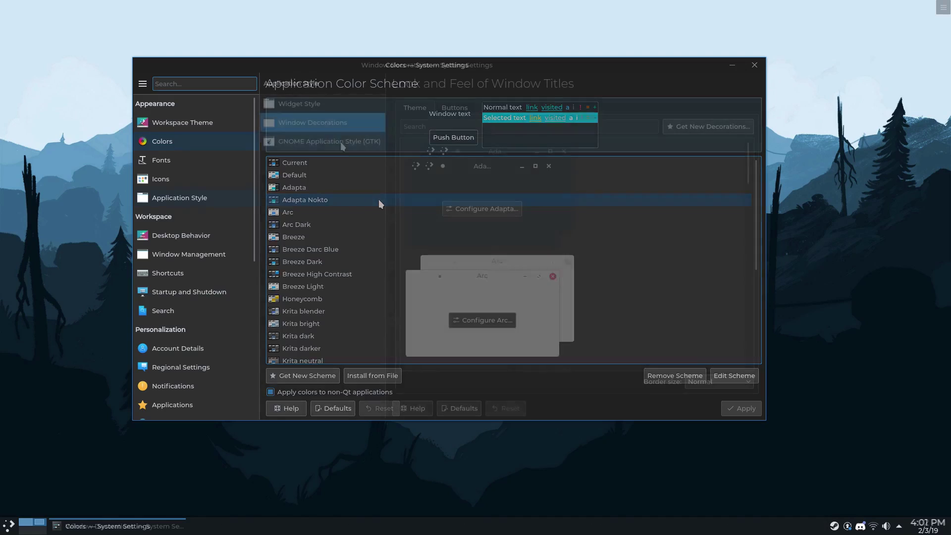
{"action": "left_click_drag", "start_coordinate": [747, 156], "coordinate": [750, 358]}
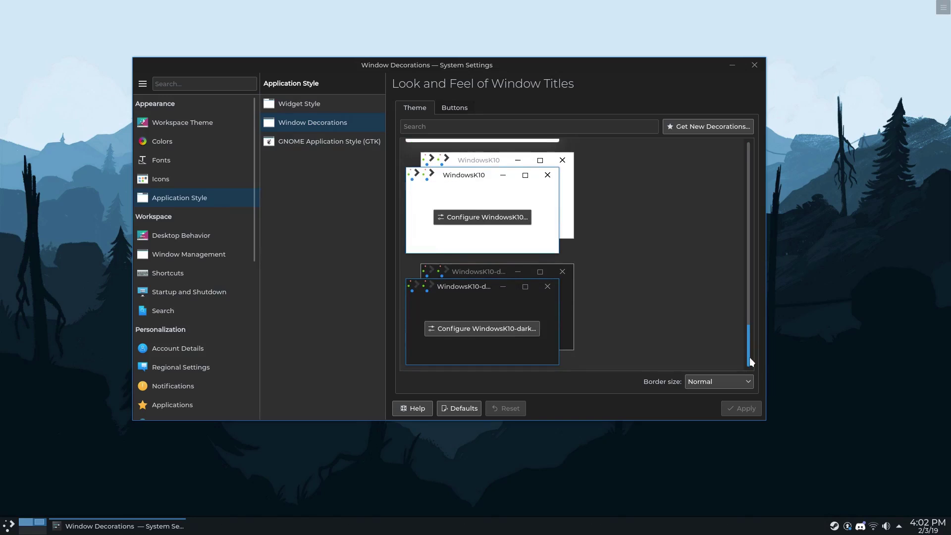
{"action": "left_click", "coordinate": [511, 329]}
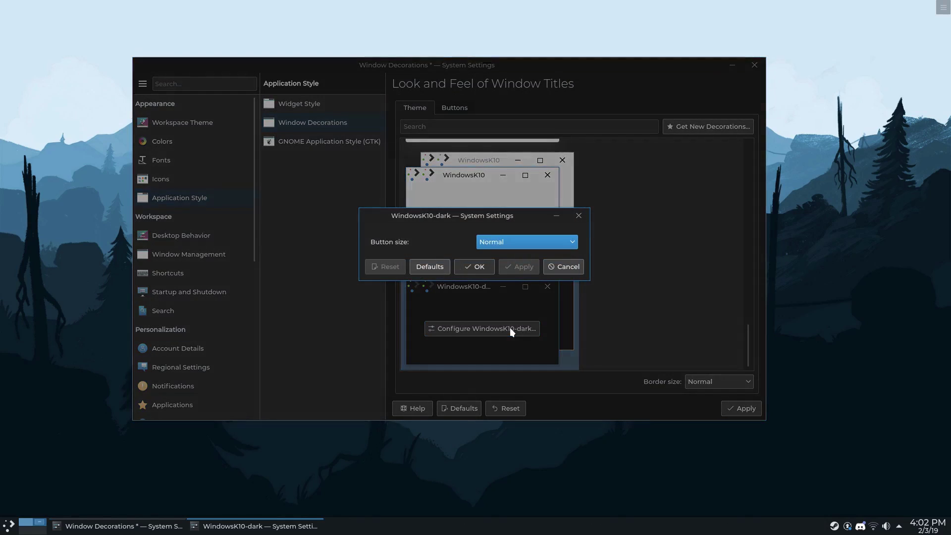
{"action": "left_click", "coordinate": [567, 267]}
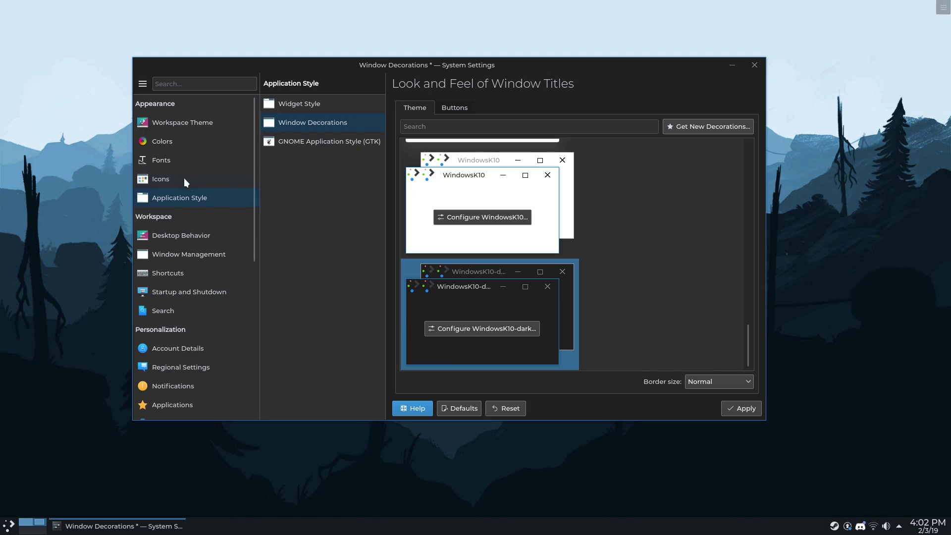
{"action": "left_click", "coordinate": [169, 162]}
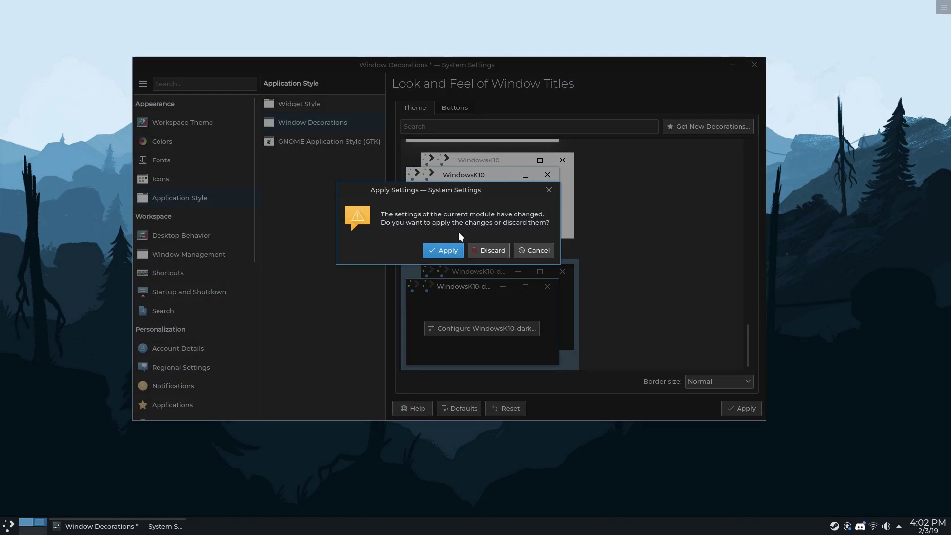
{"action": "left_click", "coordinate": [490, 252]}
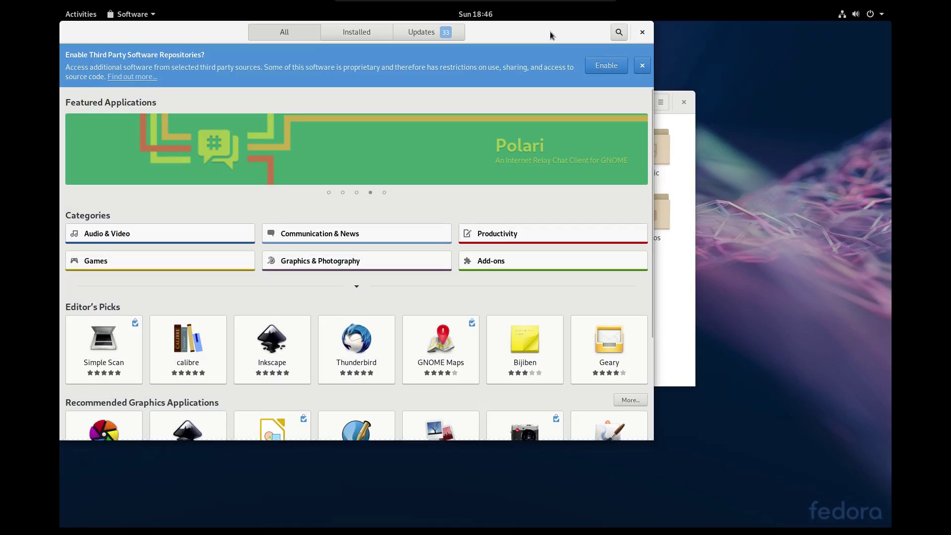
Step: Minimize the Software window and move the Files window up and left
{"action": "right_click", "coordinate": [550, 31]}
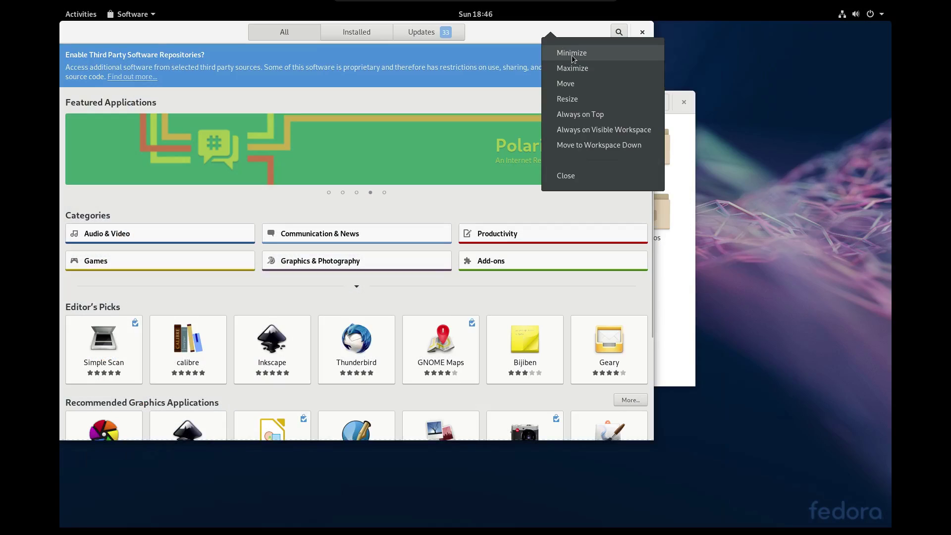
{"action": "left_click", "coordinate": [571, 53]}
{"action": "left_click_drag", "start_coordinate": [558, 107], "coordinate": [467, 93]}
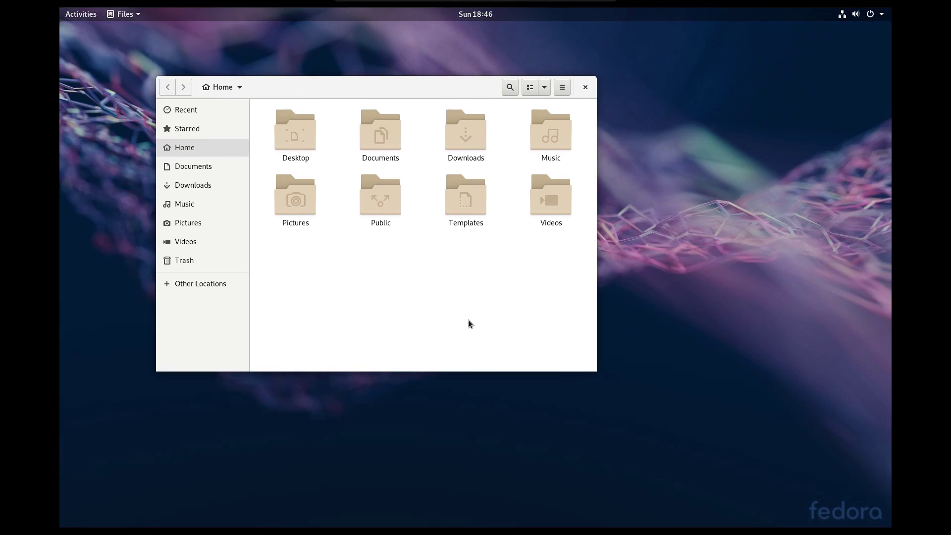
Step: Browse all installed applications in the Activities overview, then return to the windows view
{"action": "left_click", "coordinate": [85, 14]}
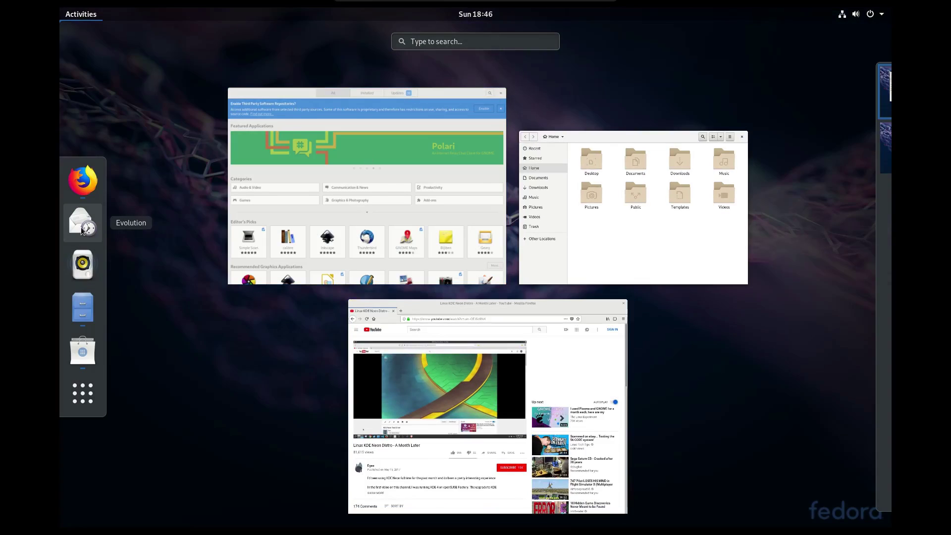
{"action": "left_click", "coordinate": [83, 393]}
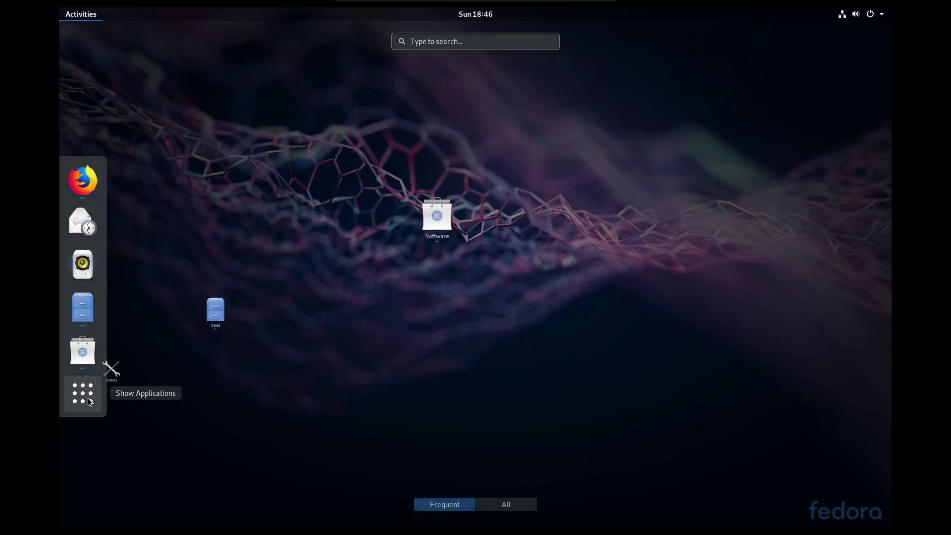
{"action": "left_click", "coordinate": [506, 504]}
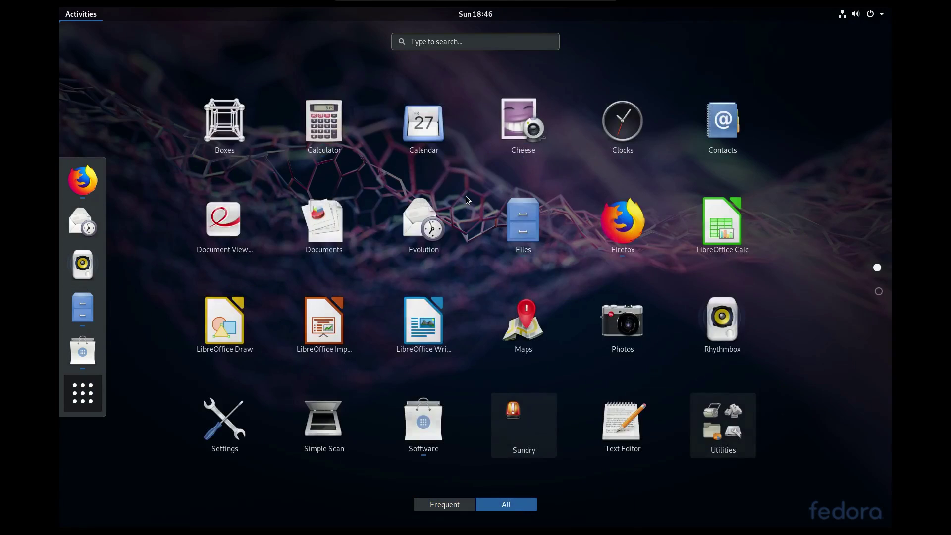
{"action": "scroll", "coordinate": [466, 195], "scroll_direction": "down", "scroll_amount": 1}
{"action": "scroll", "coordinate": [466, 200], "scroll_direction": "up", "scroll_amount": 1}
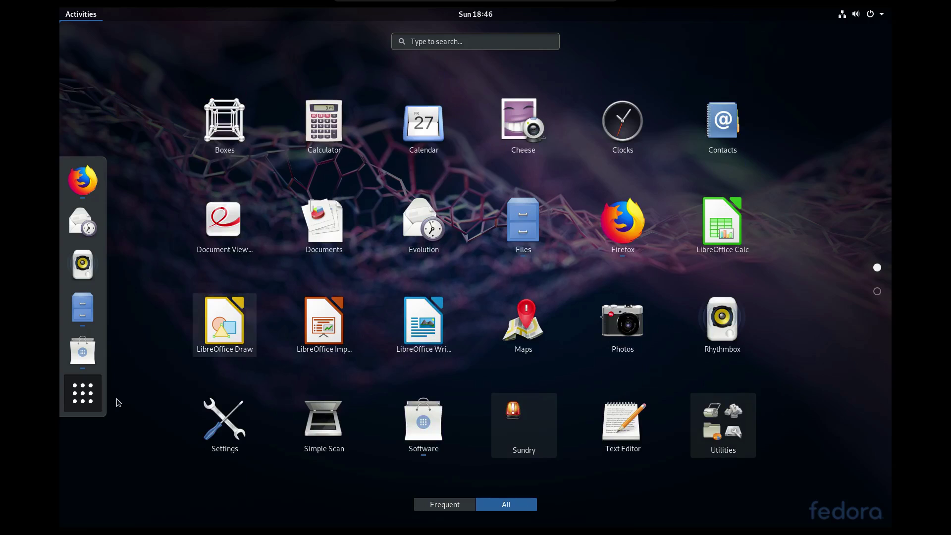
{"action": "left_click", "coordinate": [91, 396]}
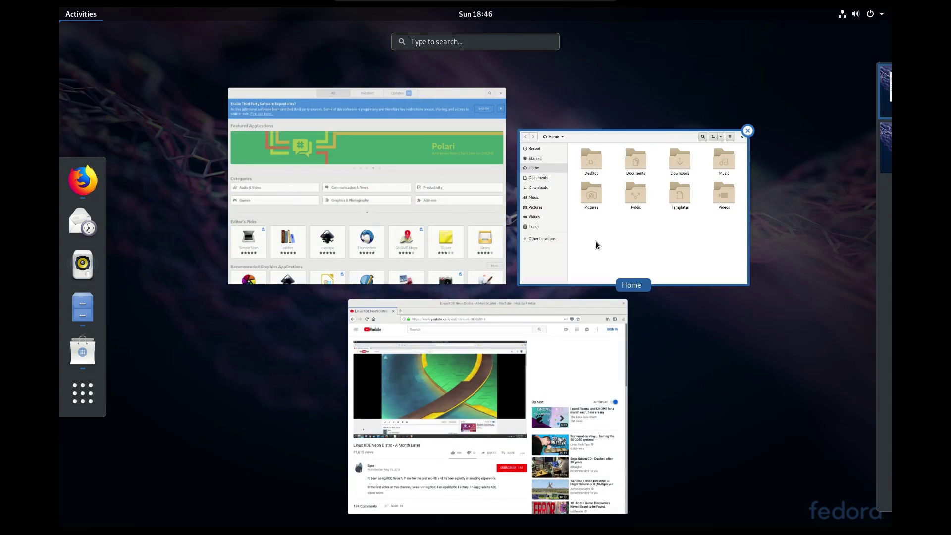
Step: Put Files on workspace 2 and Firefox on workspace 3, then switch to workspace 3
{"action": "left_click_drag", "start_coordinate": [596, 244], "coordinate": [842, 161]}
{"action": "left_click_drag", "start_coordinate": [570, 317], "coordinate": [839, 202]}
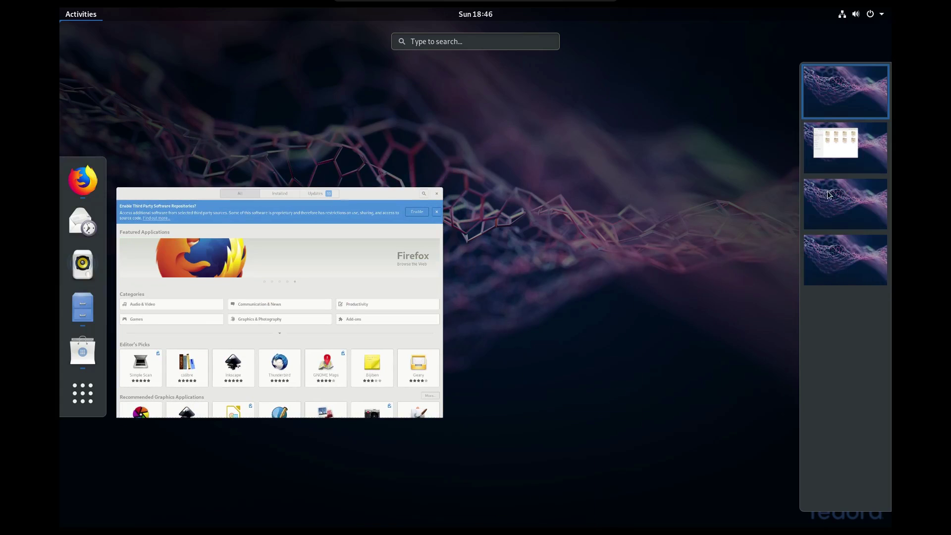
{"action": "left_click", "coordinate": [834, 200]}
{"action": "scroll", "coordinate": [644, 252], "scroll_direction": "up", "scroll_amount": 2}
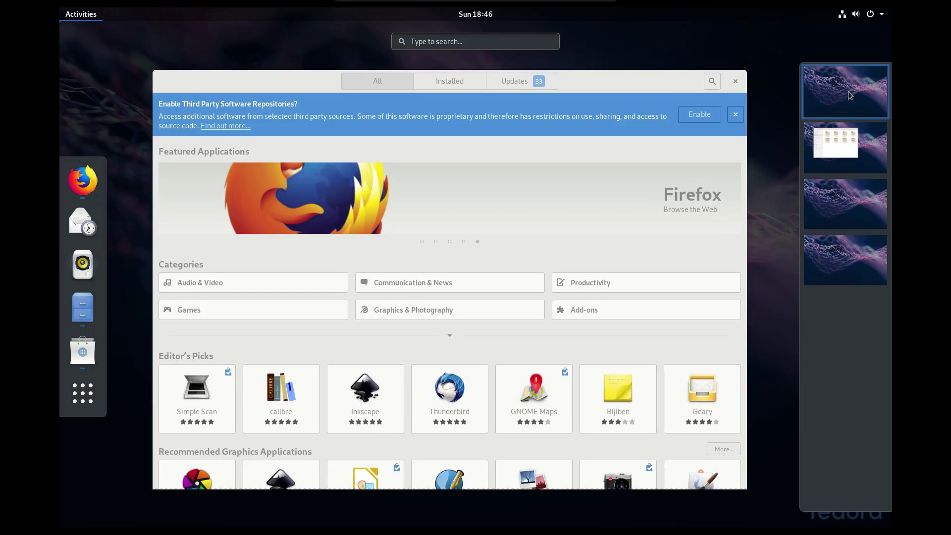
Step: Return to the Software window and bring the Present Windows settings forward via Present Windows
{"action": "left_click", "coordinate": [577, 302]}
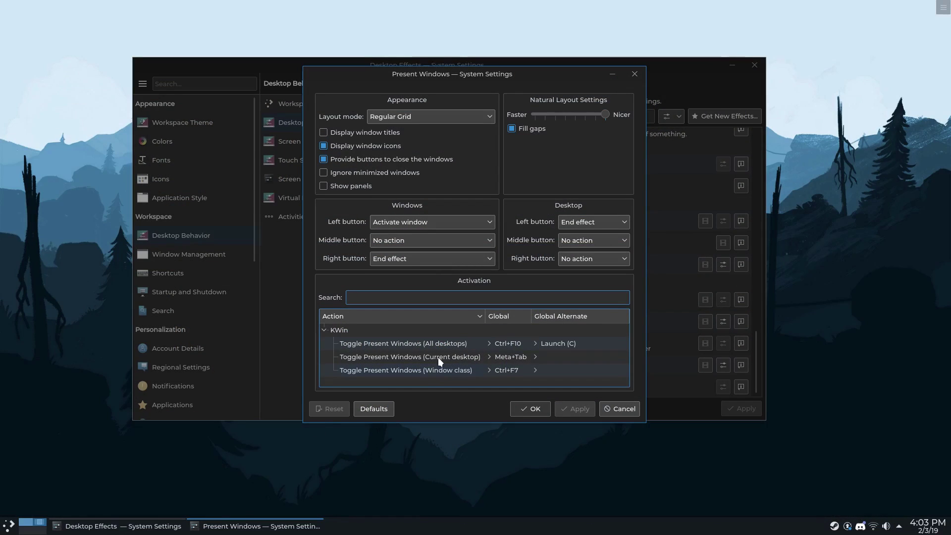
{"action": "key", "text": "ctrl+F10"}
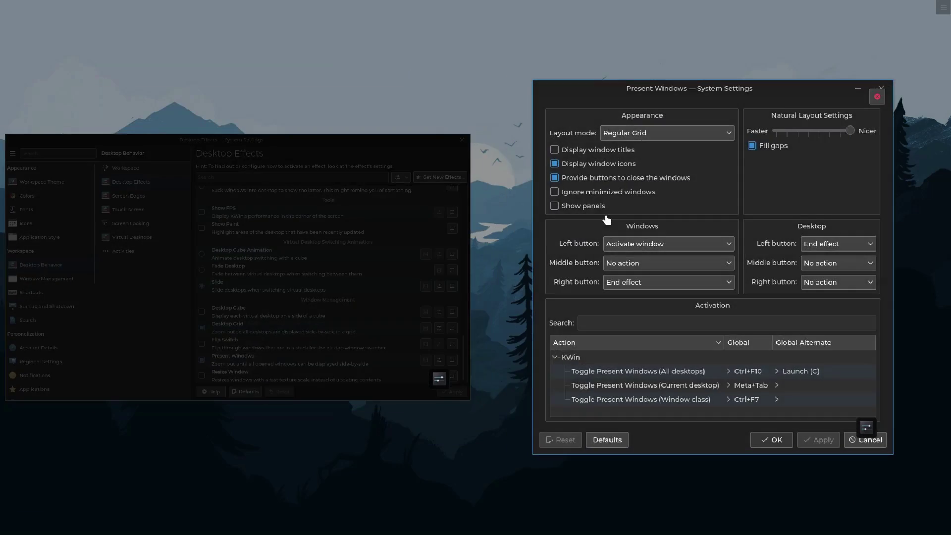
{"action": "left_click", "coordinate": [606, 221]}
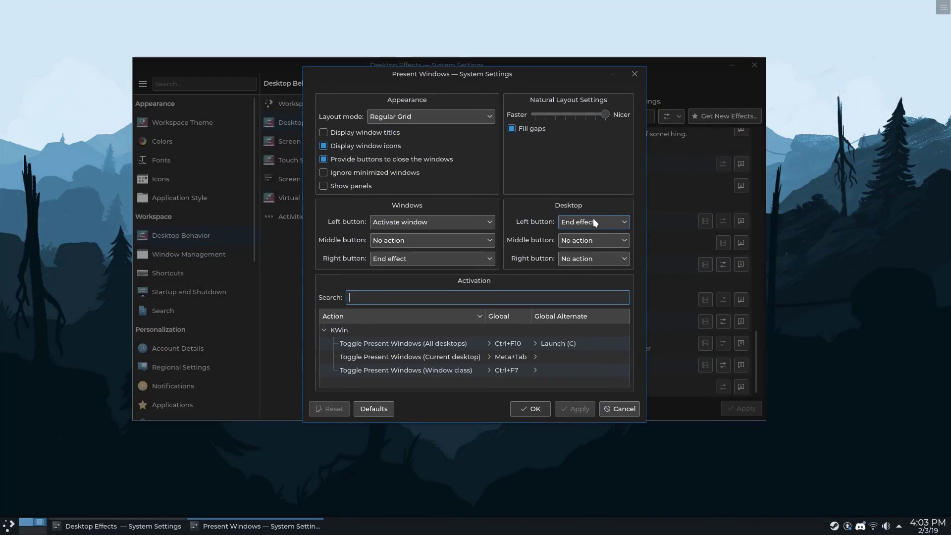
Step: Launch Dolphin from the application launcher and spread all windows with Present Windows
{"action": "left_click", "coordinate": [9, 525]}
{"action": "left_click", "coordinate": [14, 352]}
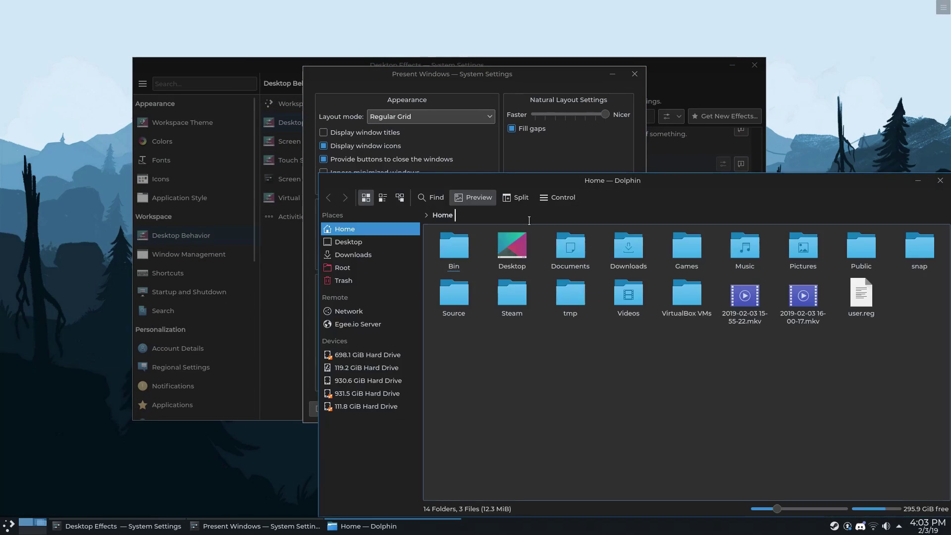
{"action": "key", "text": "ctrl+F10"}
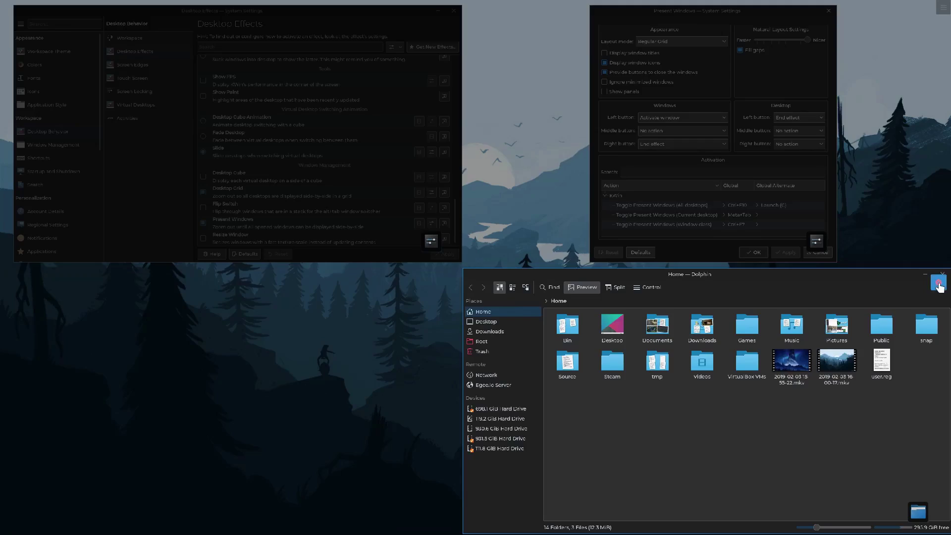
Step: Close Dolphin and open the Compositor page under Display and Monitor
{"action": "left_click", "coordinate": [940, 287]}
{"action": "left_click", "coordinate": [217, 353]}
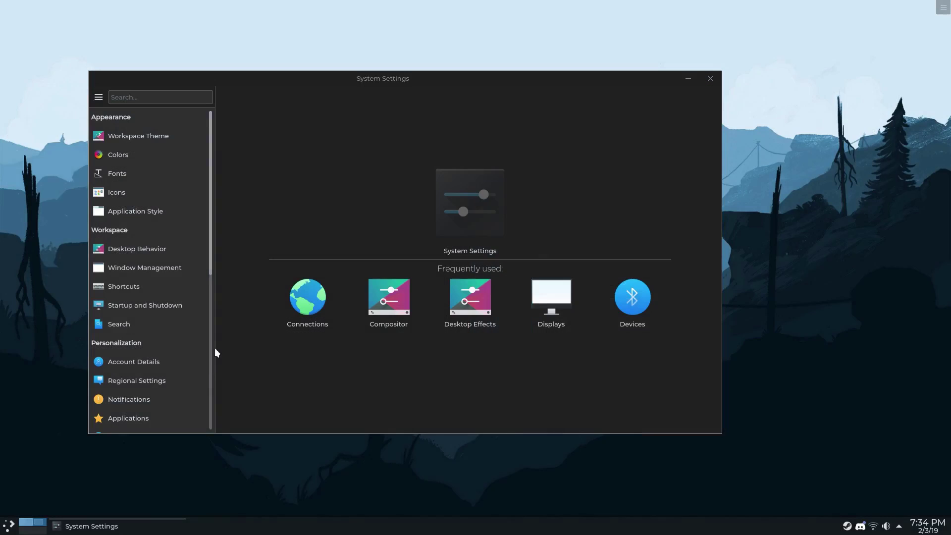
{"action": "scroll", "coordinate": [161, 348], "scroll_direction": "down", "scroll_amount": 5}
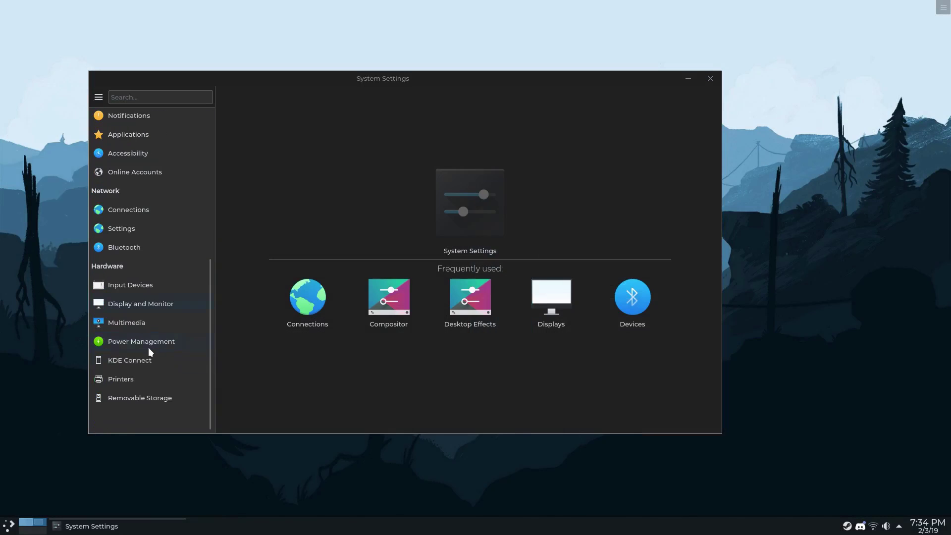
{"action": "left_click", "coordinate": [142, 304]}
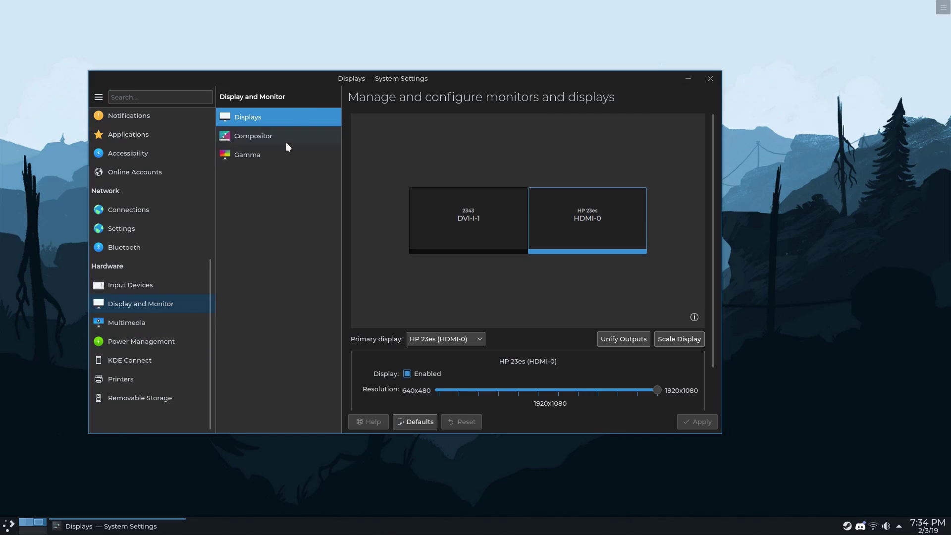
{"action": "left_click", "coordinate": [328, 142]}
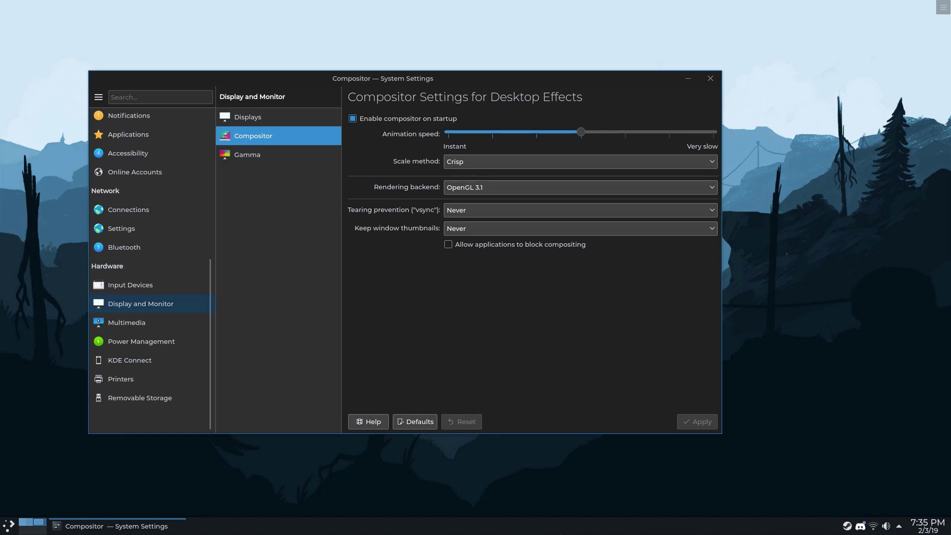
Step: Review the compositor dropdowns, keeping Crisp scaling, OpenGL 3.1, and Never for tearing and thumbnails
{"action": "left_click", "coordinate": [712, 162]}
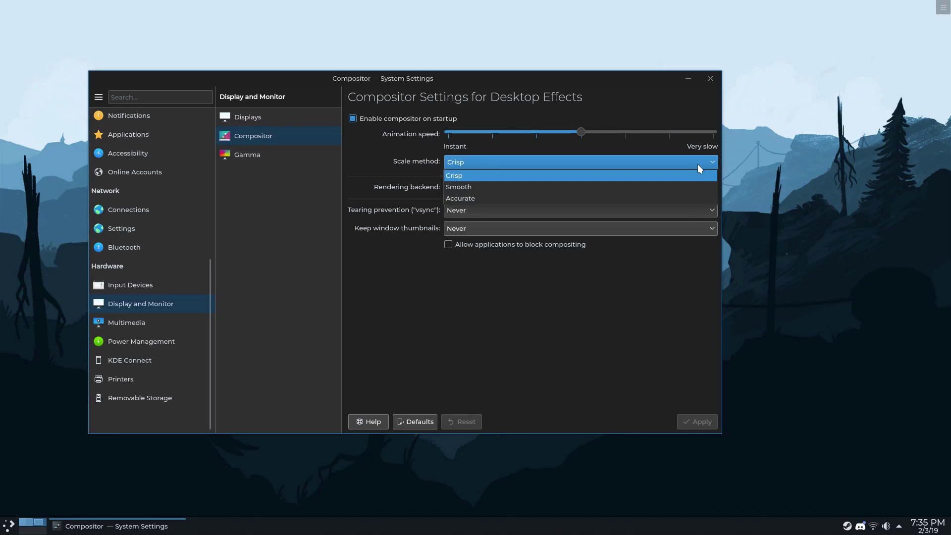
{"action": "left_click", "coordinate": [698, 163]}
{"action": "left_click", "coordinate": [710, 188]}
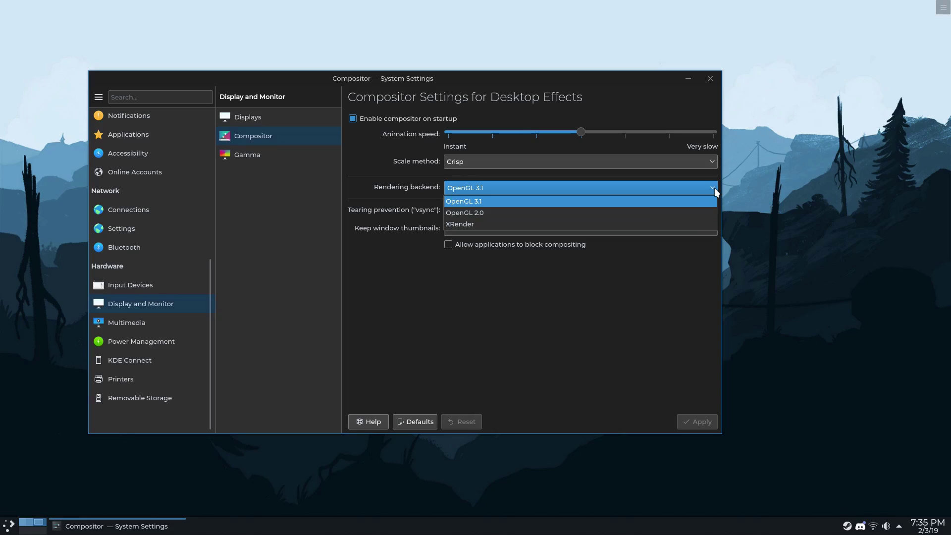
{"action": "left_click", "coordinate": [714, 188]}
{"action": "left_click", "coordinate": [712, 209]}
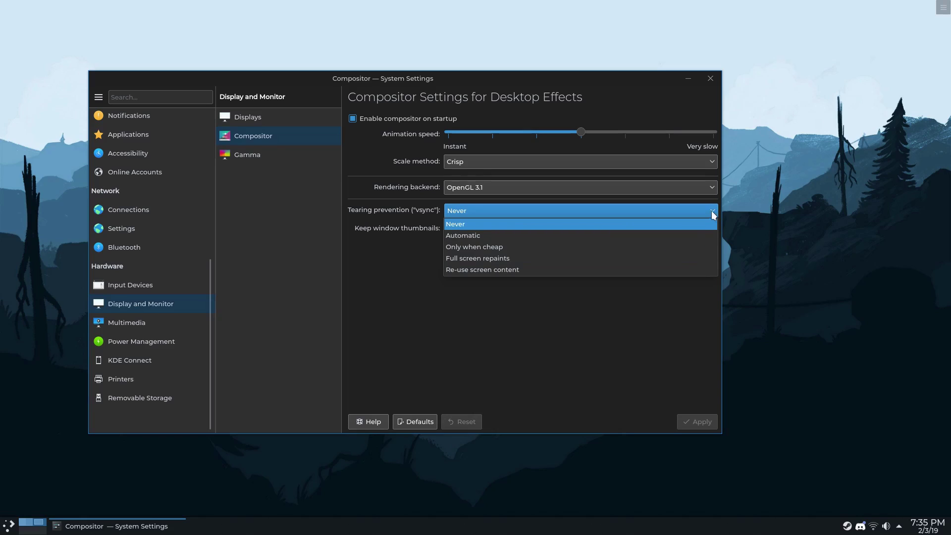
{"action": "left_click", "coordinate": [711, 210]}
{"action": "left_click", "coordinate": [712, 228]}
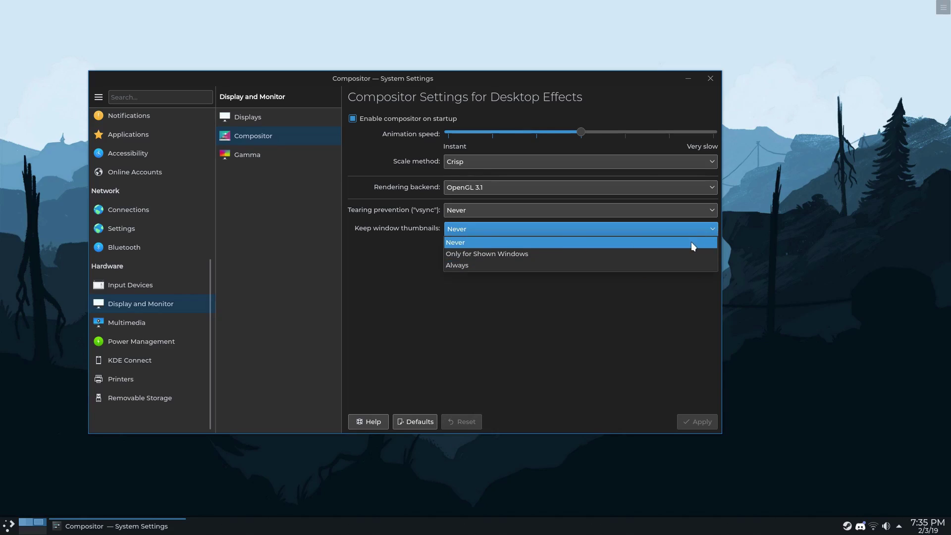
{"action": "left_click", "coordinate": [693, 243]}
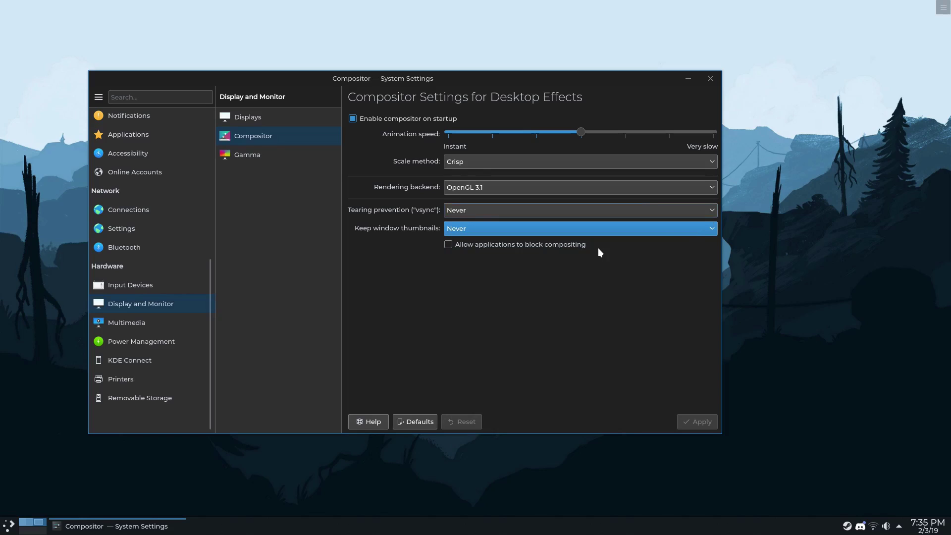
{"action": "mouse_move", "coordinate": [593, 252]}
Step: Toggle 'Allow applications to block compositing' repeatedly and set animation speed to very slow
{"action": "left_click", "coordinate": [448, 245]}
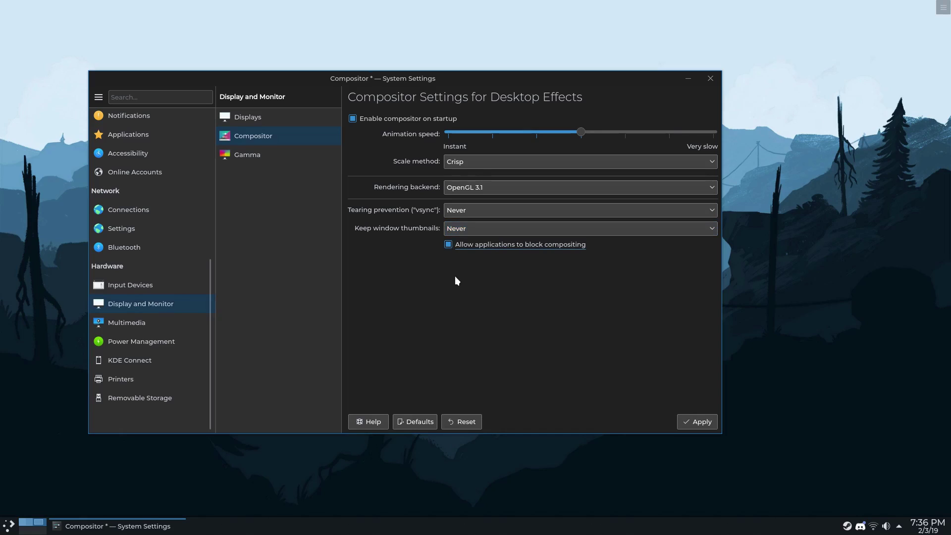
{"action": "left_click", "coordinate": [560, 248]}
{"action": "left_click", "coordinate": [560, 247]}
{"action": "left_click", "coordinate": [560, 247]}
{"action": "left_click_drag", "start_coordinate": [581, 131], "coordinate": [601, 141]}
Step: Reset the unsaved compositor changes and close System Settings
{"action": "left_click", "coordinate": [453, 423]}
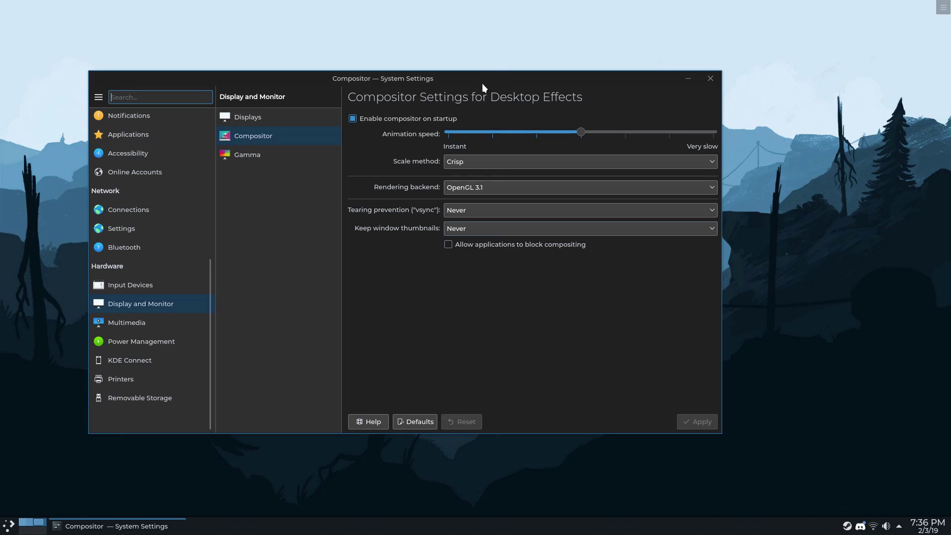
{"action": "left_click_drag", "start_coordinate": [483, 83], "coordinate": [523, 73]}
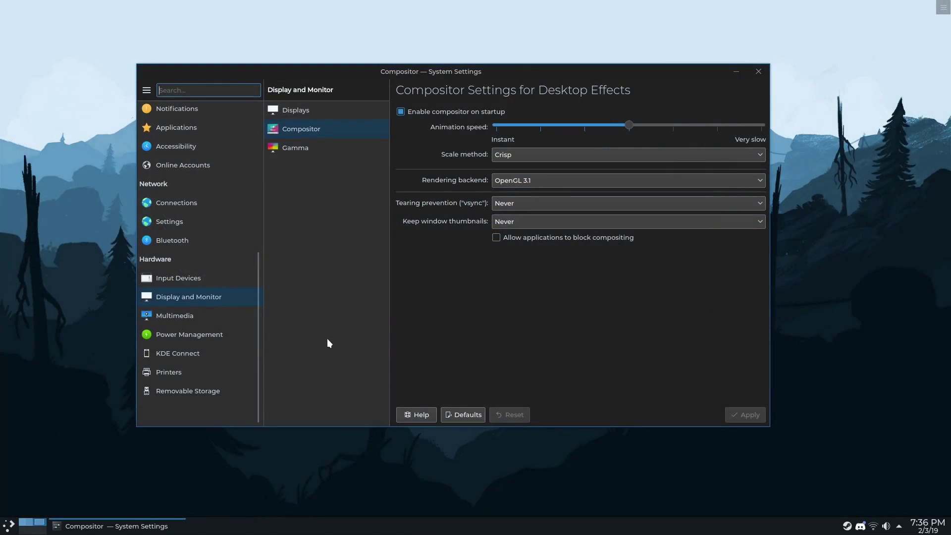
{"action": "left_click", "coordinate": [758, 72]}
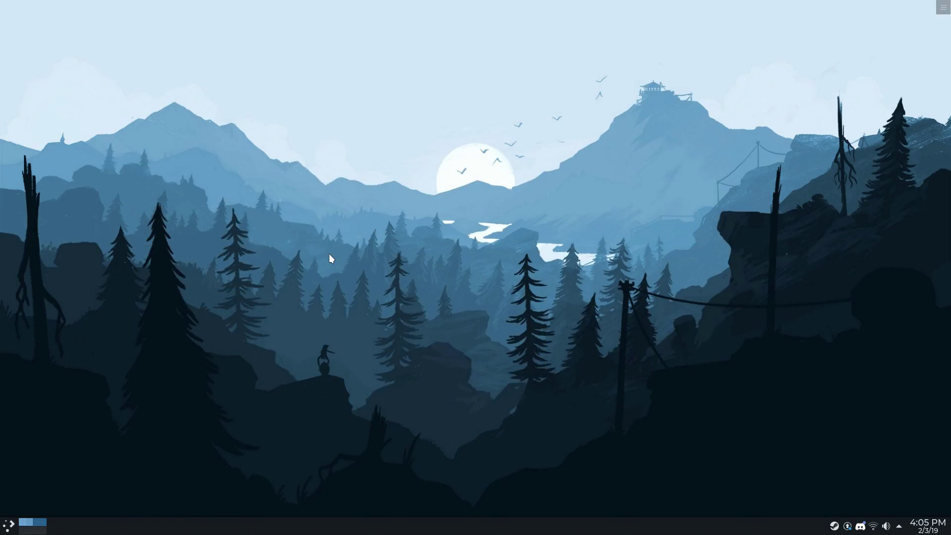
Step: Open Discover's Updates page from the tray, showing 58 updates (499.5 MiB) selected
{"action": "left_click", "coordinate": [850, 529]}
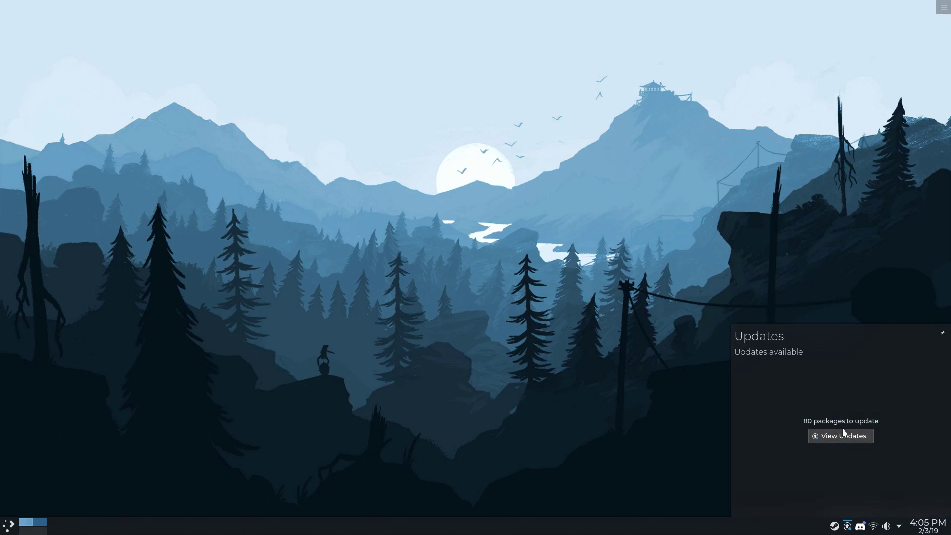
{"action": "left_click", "coordinate": [859, 441]}
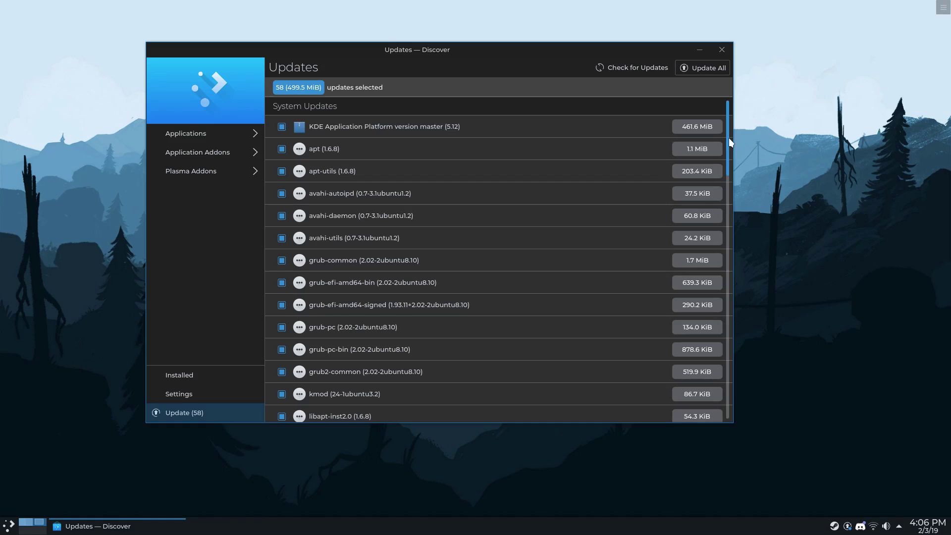
Step: Start updating all 58 packages, dismissing the authentication prompt, and scroll the update list
{"action": "mouse_move", "coordinate": [729, 137]}
{"action": "left_mouse_down"}
{"action": "mouse_move", "coordinate": [745, 407]}
{"action": "mouse_move", "coordinate": [742, 123]}
{"action": "left_mouse_up"}
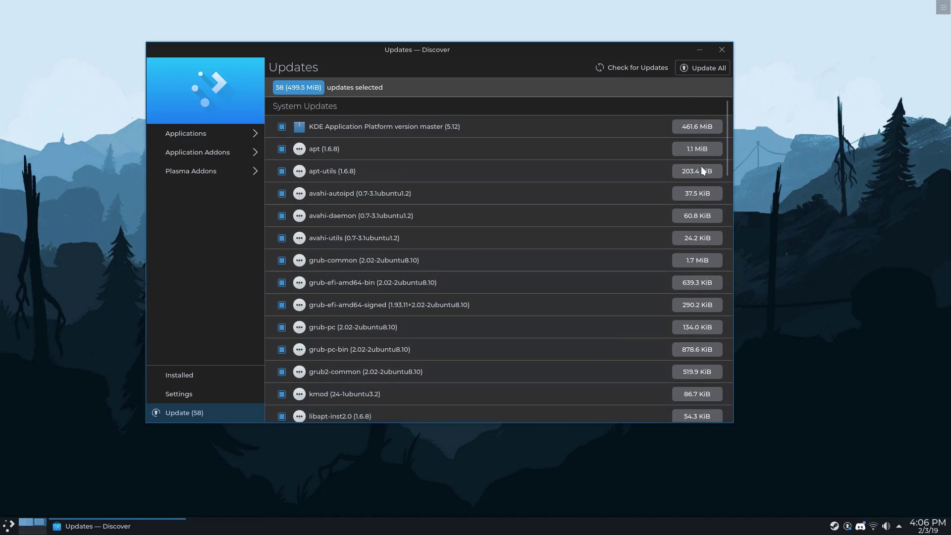
{"action": "left_click", "coordinate": [691, 68]}
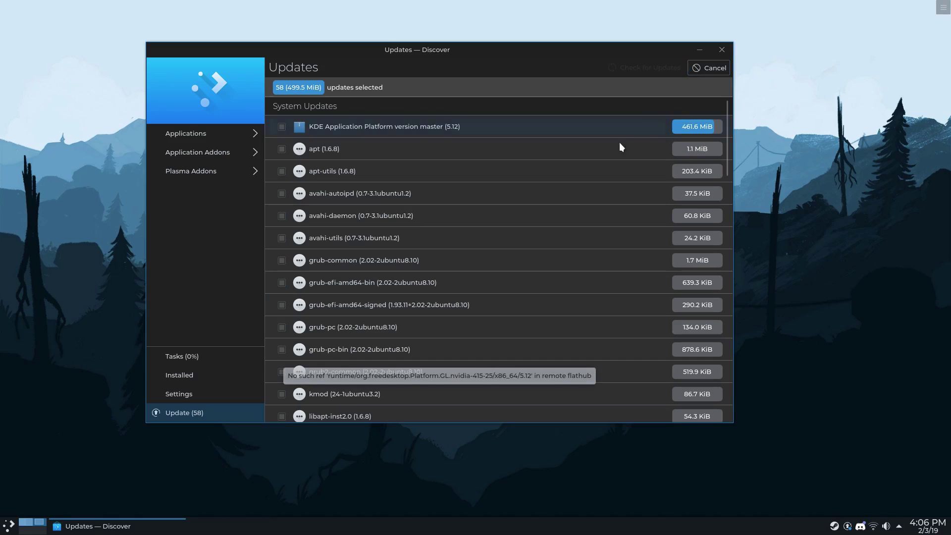
{"action": "key", "text": "Escape"}
{"action": "scroll", "coordinate": [313, 378], "scroll_direction": "down", "scroll_amount": 5}
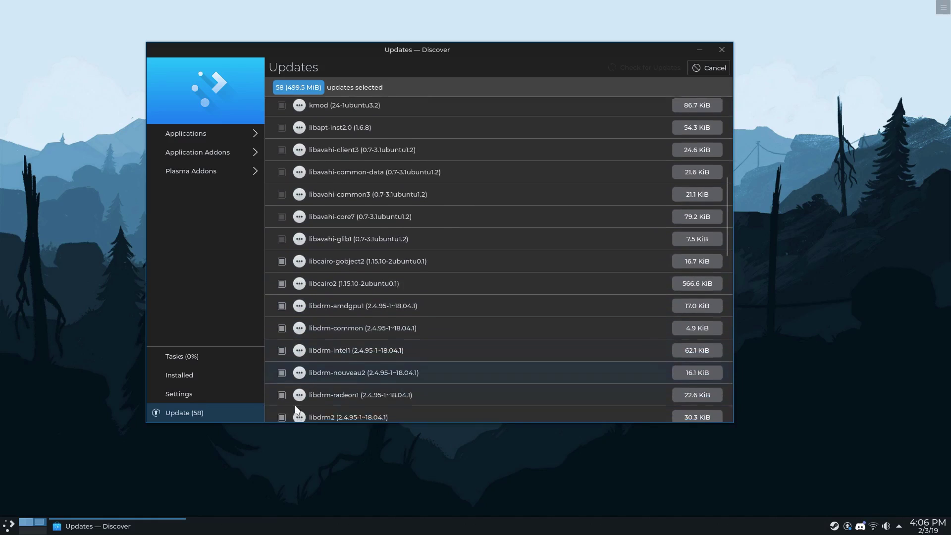
Step: Open the software sources settings and inspect the Flatpak and Snap source menus
{"action": "left_click", "coordinate": [185, 398]}
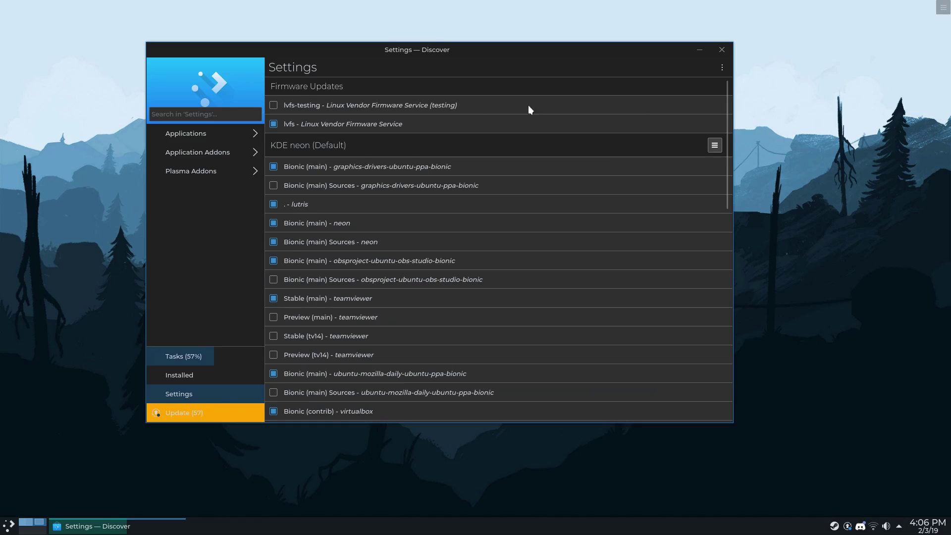
{"action": "scroll", "coordinate": [726, 105], "scroll_direction": "down", "scroll_amount": 2}
{"action": "scroll", "coordinate": [712, 310], "scroll_direction": "down", "scroll_amount": 10}
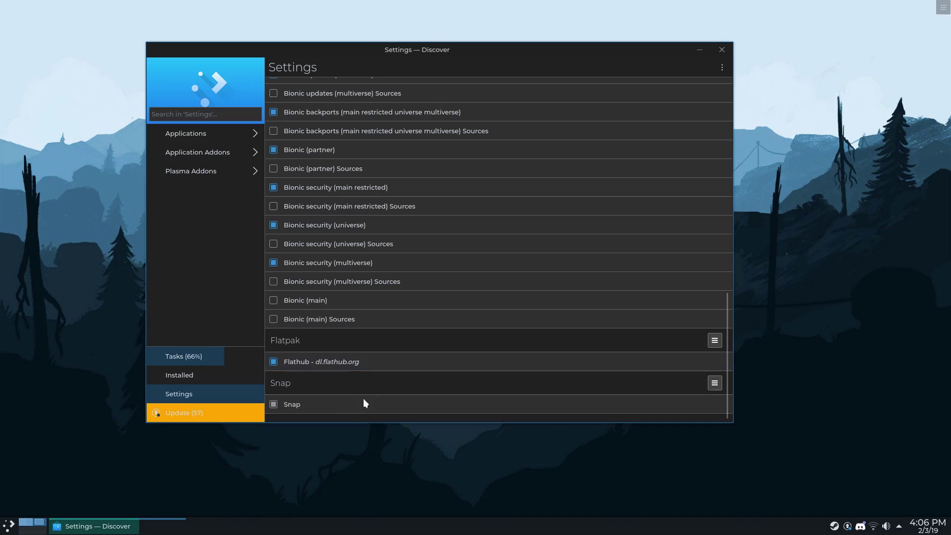
{"action": "left_click", "coordinate": [719, 340]}
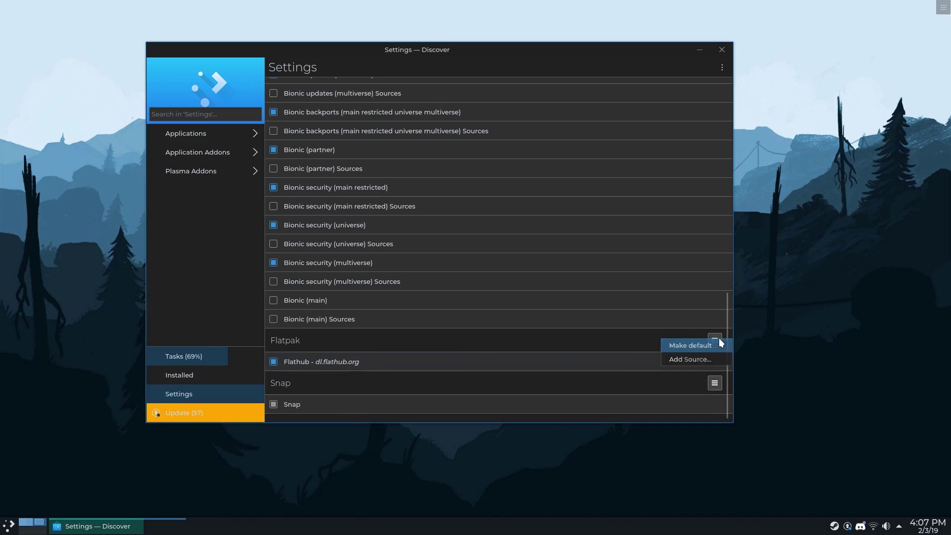
{"action": "left_click", "coordinate": [650, 349]}
{"action": "left_click", "coordinate": [715, 383]}
Step: Dismiss the Snap source menu and search the catalogue for 'discord'
{"action": "left_click", "coordinate": [635, 384]}
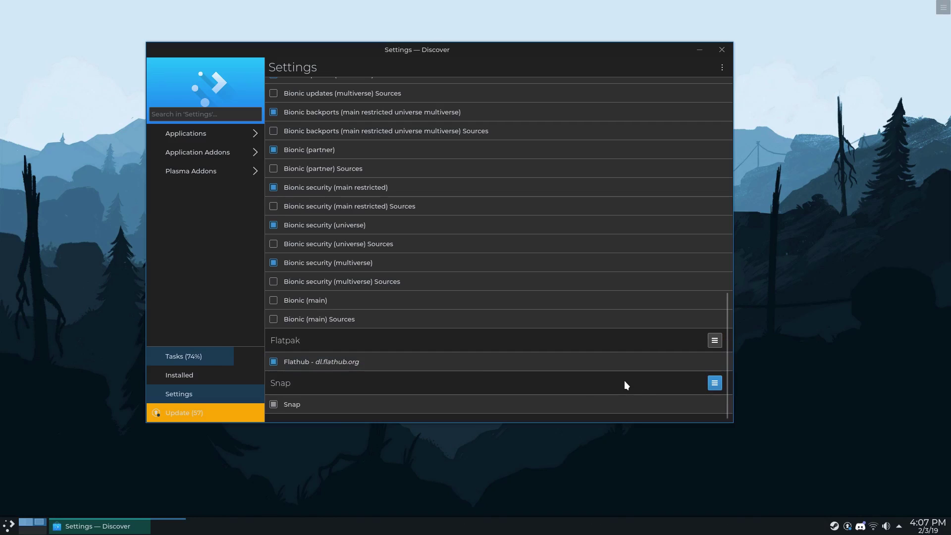
{"action": "left_click", "coordinate": [195, 115]}
{"action": "type", "text": "discor"}
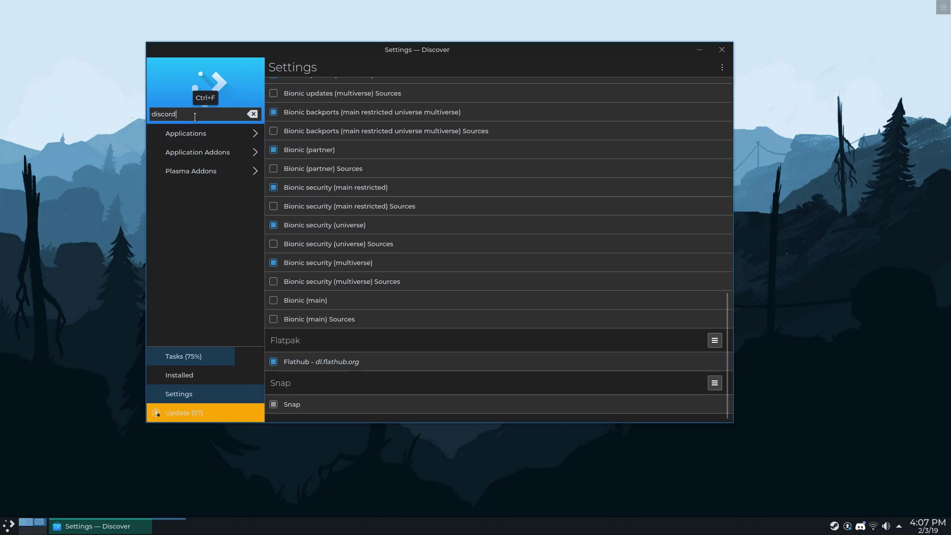
{"action": "type", "text": "d"}
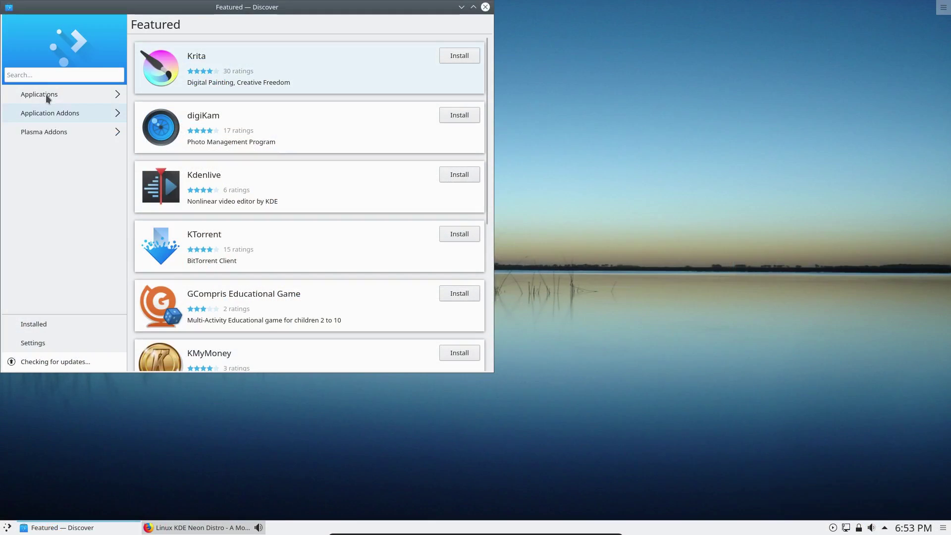
Step: Search Applications for 'redshift' and open the Redshift result's details page
{"action": "left_click", "coordinate": [45, 95]}
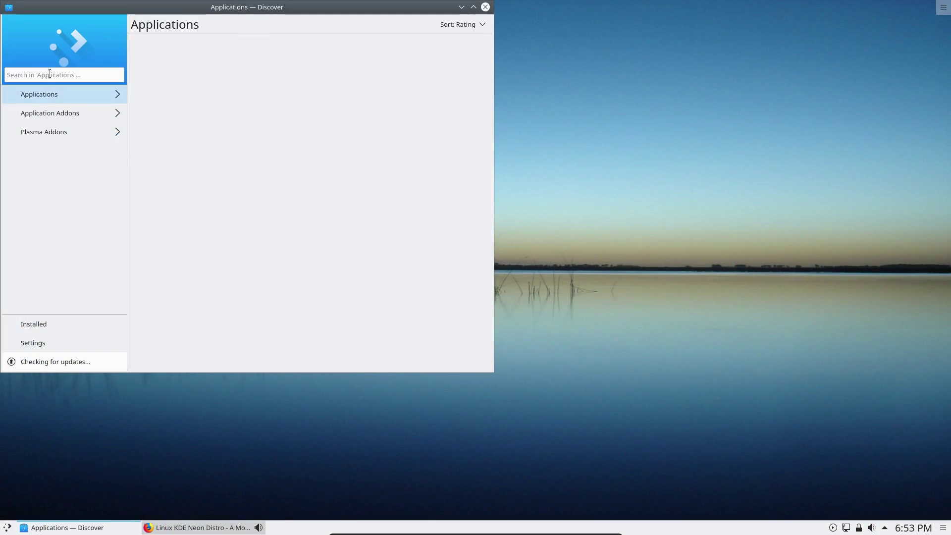
{"action": "left_click", "coordinate": [50, 74]}
{"action": "type", "text": "reds"}
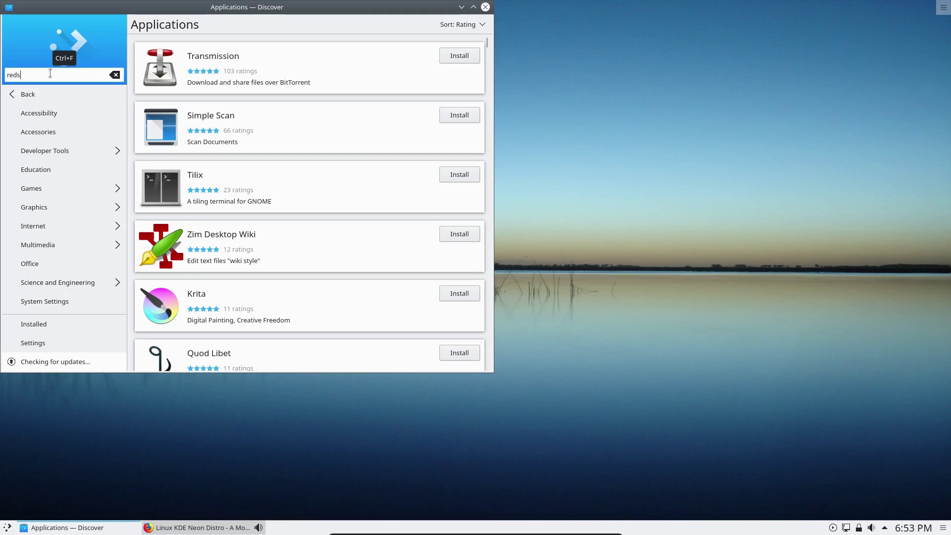
{"action": "type", "text": "hift"}
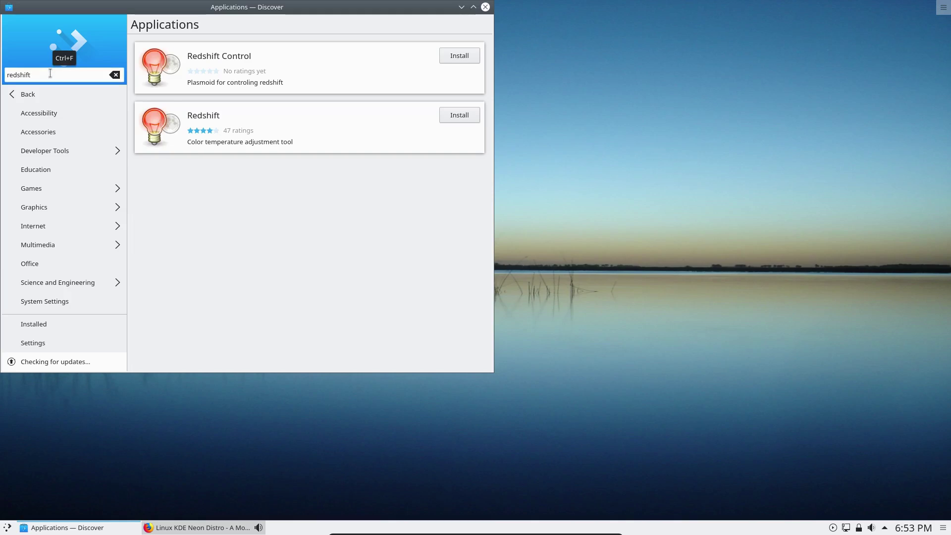
{"action": "left_click", "coordinate": [243, 143]}
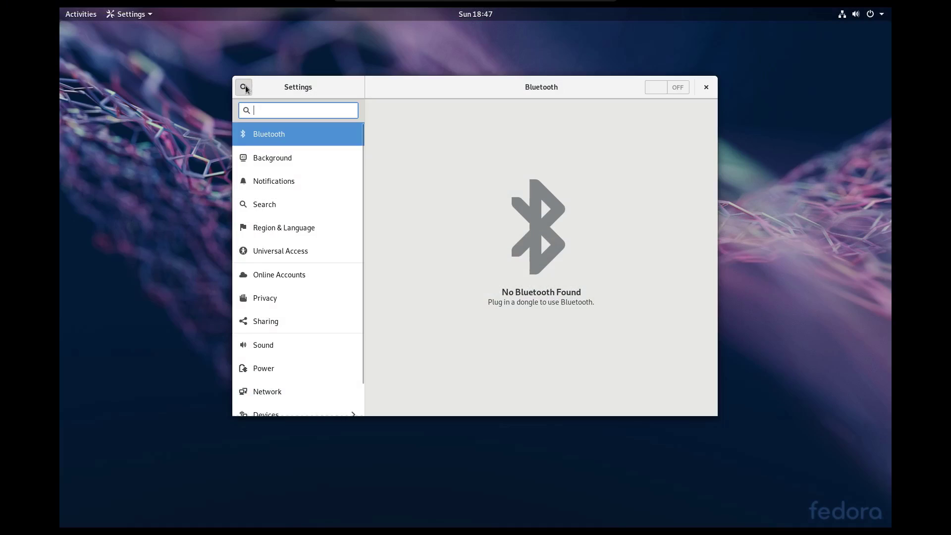
Step: After searching 'redshift', switch Night Light on under Displays, check the clock popup, and close the dialog
{"action": "type", "text": "redshift"}
{"action": "left_click", "coordinate": [292, 154]}
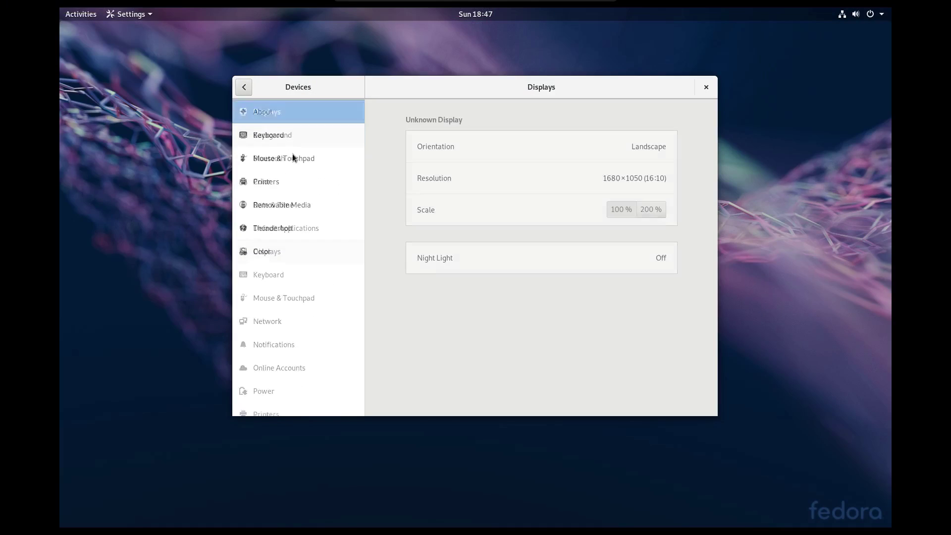
{"action": "left_click", "coordinate": [646, 256]}
{"action": "left_click", "coordinate": [474, 208]}
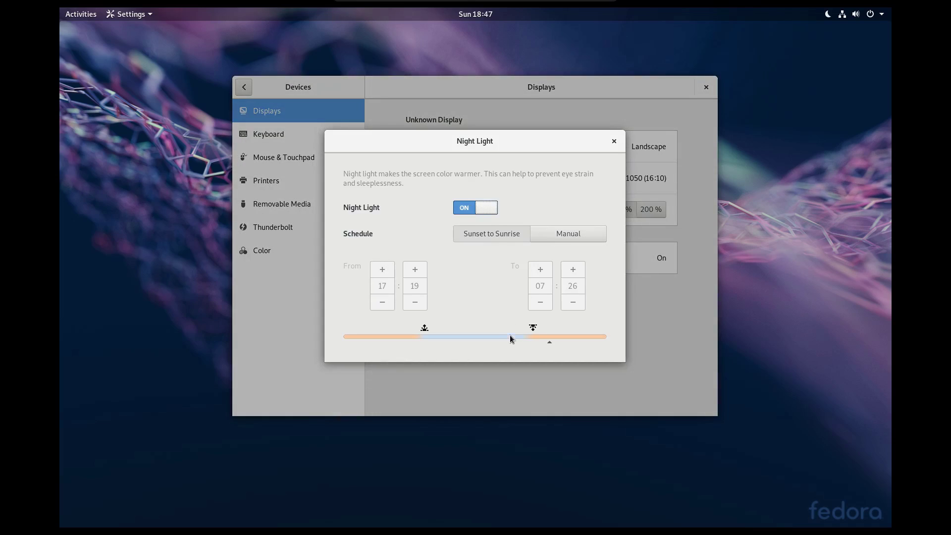
{"action": "left_click", "coordinate": [483, 15]}
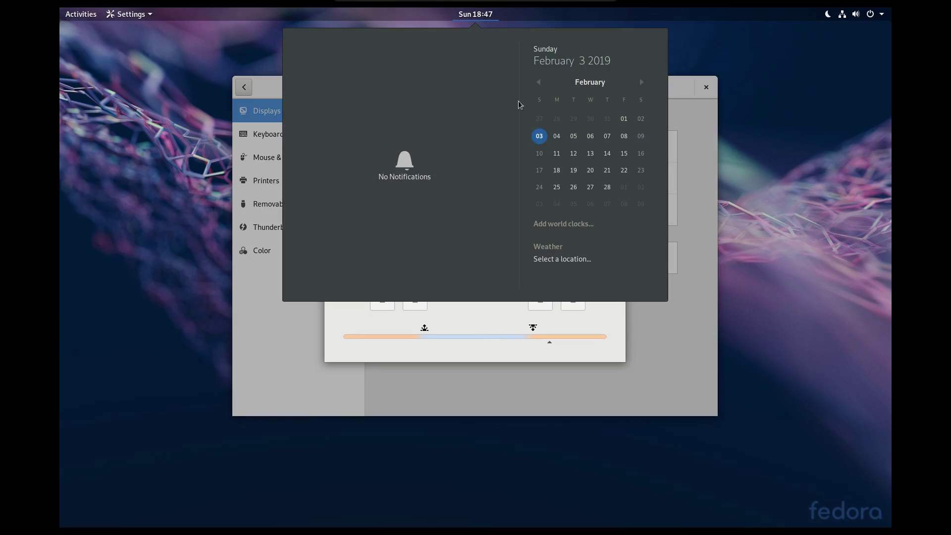
{"action": "left_click", "coordinate": [480, 13]}
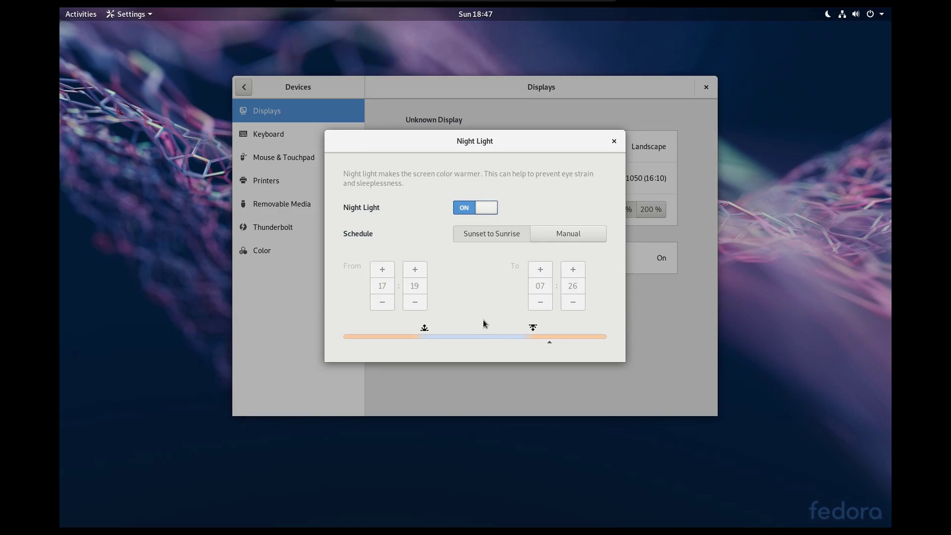
{"action": "left_click", "coordinate": [609, 144]}
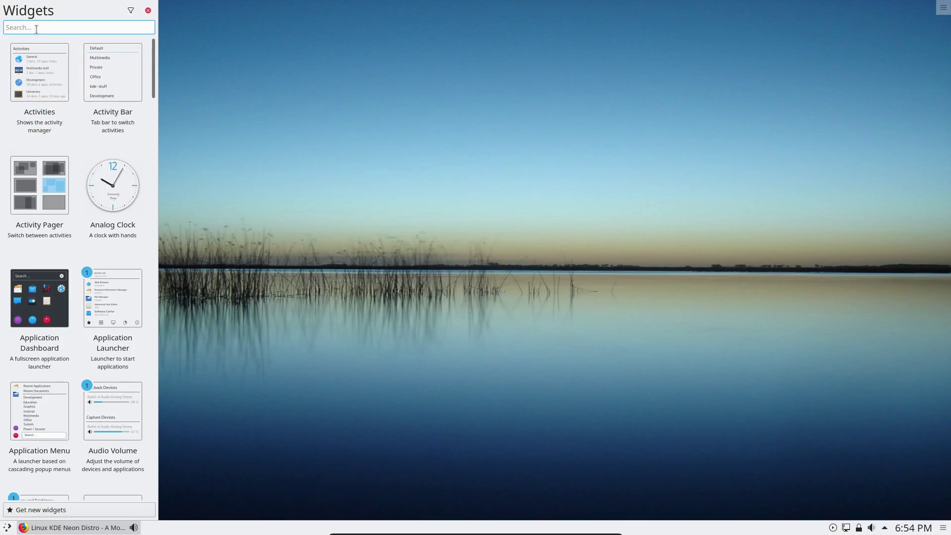
Step: Place the Redshift Control widget on the desktop, found by searching widgets for 'red'
{"action": "type", "text": "red"}
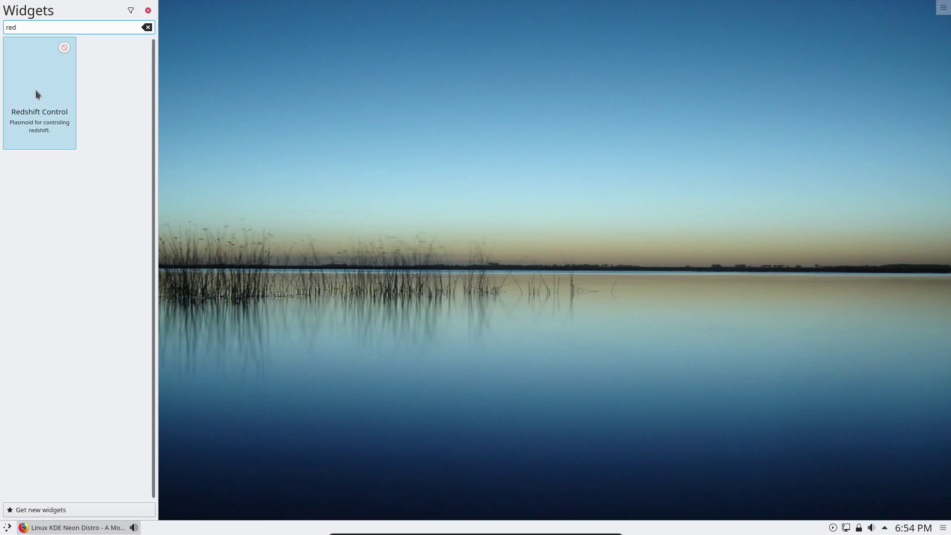
{"action": "left_click_drag", "start_coordinate": [35, 90], "coordinate": [320, 128]}
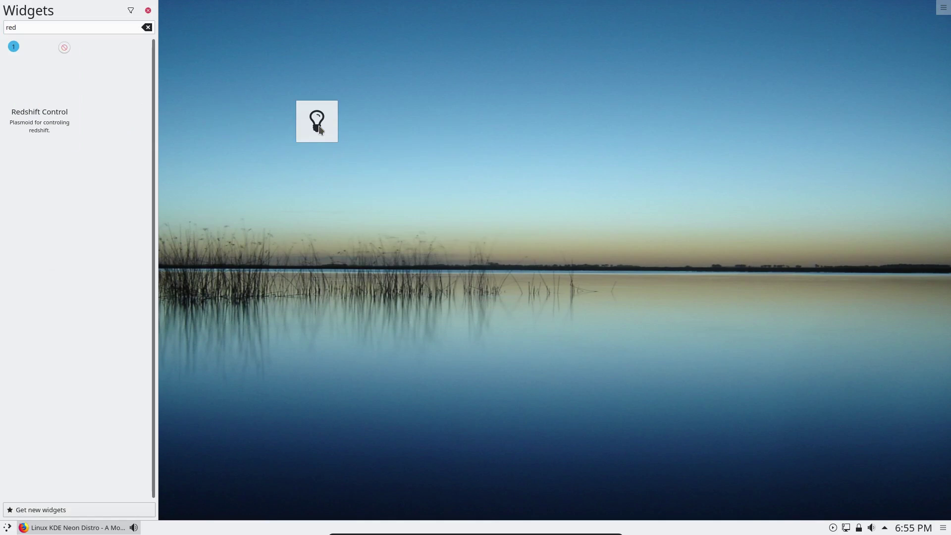
{"action": "left_click", "coordinate": [148, 11]}
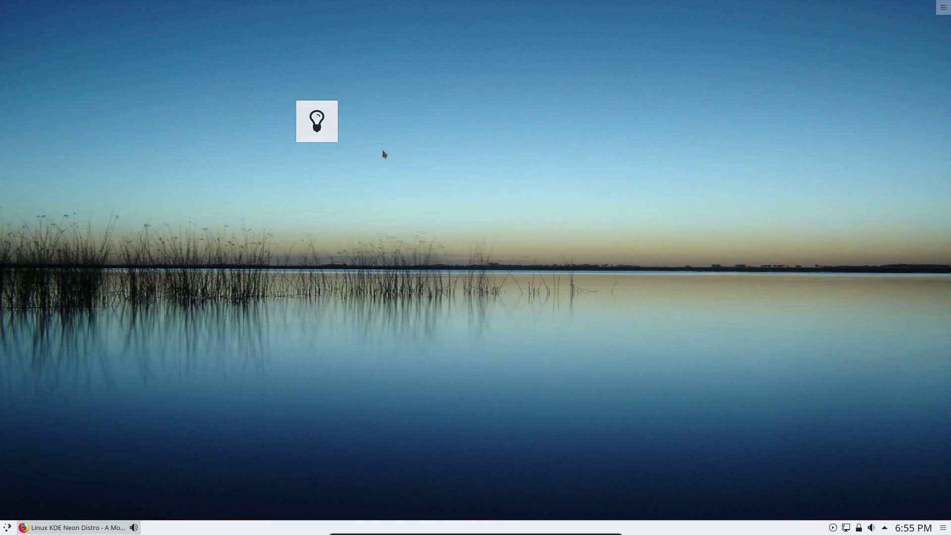
Step: In Redshift Control settings, turn off Autostart, enable Smooth transitions, and view Advanced modes
{"action": "right_click", "coordinate": [316, 123]}
{"action": "left_click", "coordinate": [328, 125]}
{"action": "left_click_drag", "start_coordinate": [198, 13], "coordinate": [695, 13]}
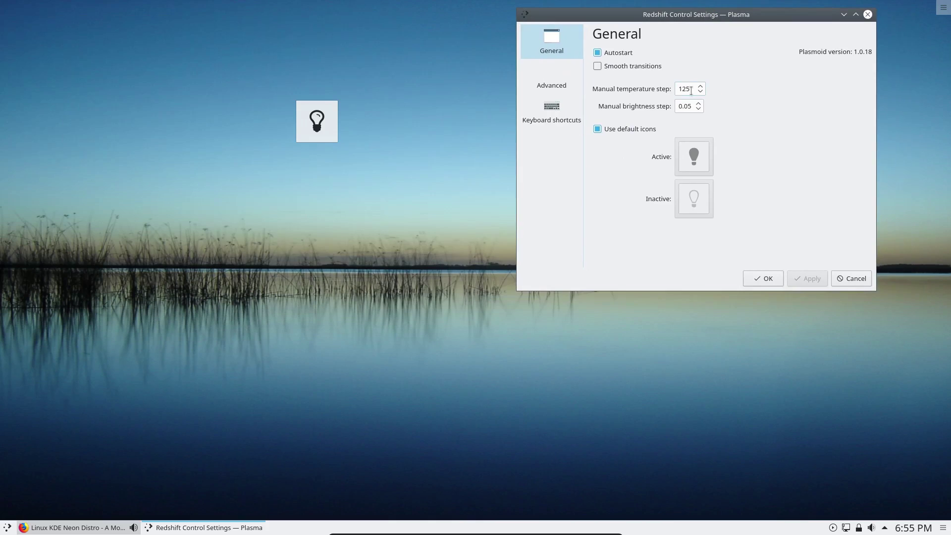
{"action": "left_click", "coordinate": [615, 52]}
{"action": "left_click", "coordinate": [618, 67]}
{"action": "left_click", "coordinate": [549, 71]}
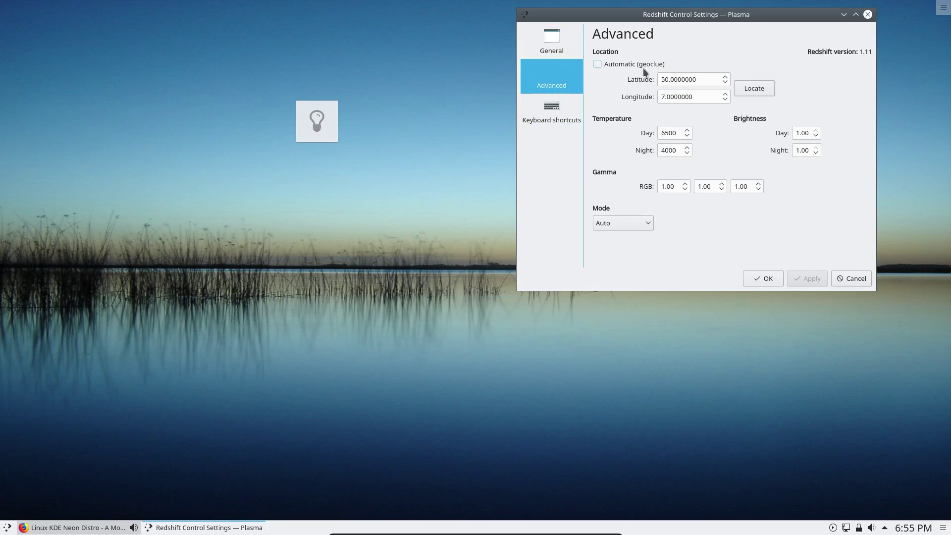
{"action": "left_click", "coordinate": [631, 224]}
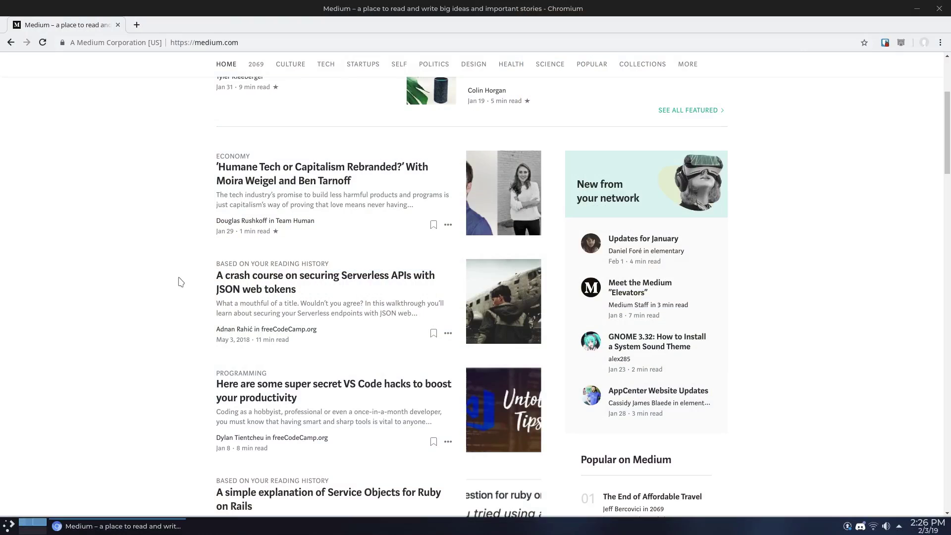
Step: Search the application launcher for 'sim', then close the launcher
{"action": "key", "text": "super"}
{"action": "type", "text": "s"}
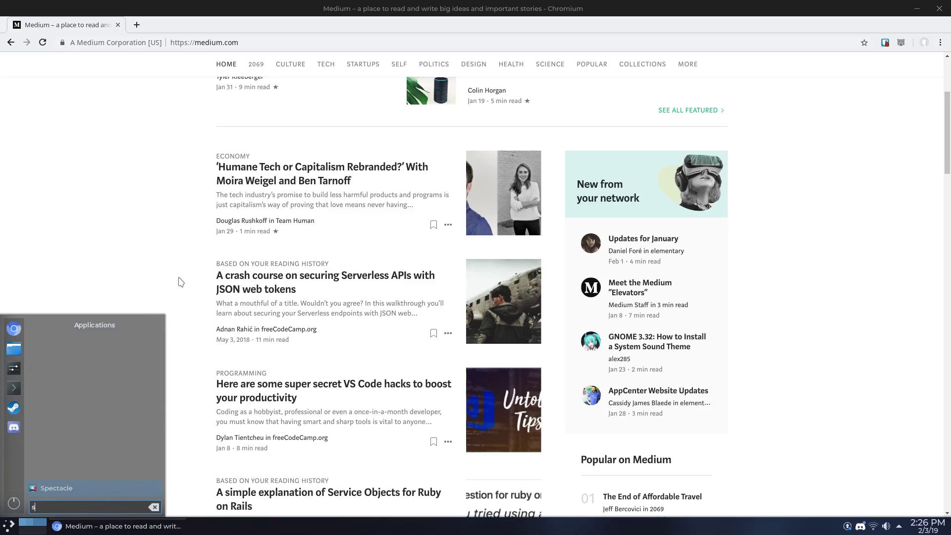
{"action": "type", "text": "im"}
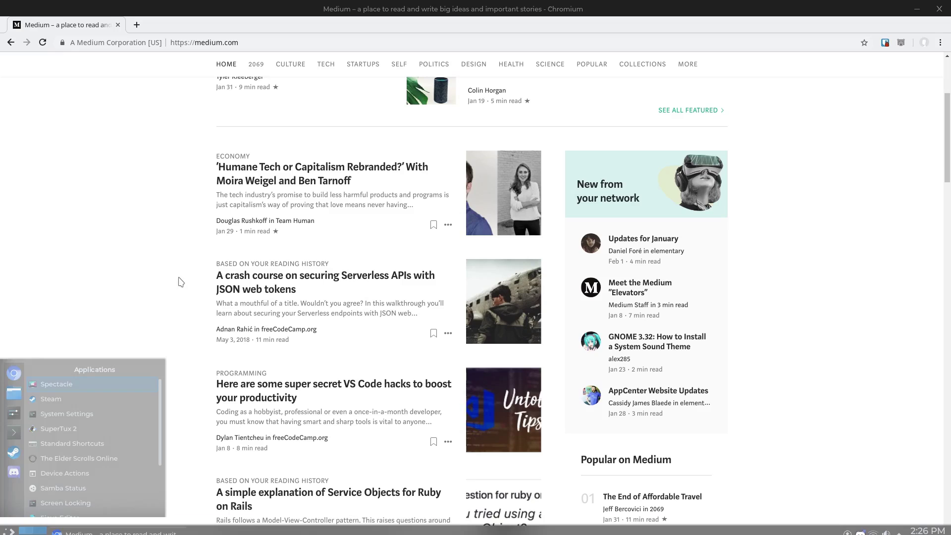
{"action": "key", "text": "Return"}
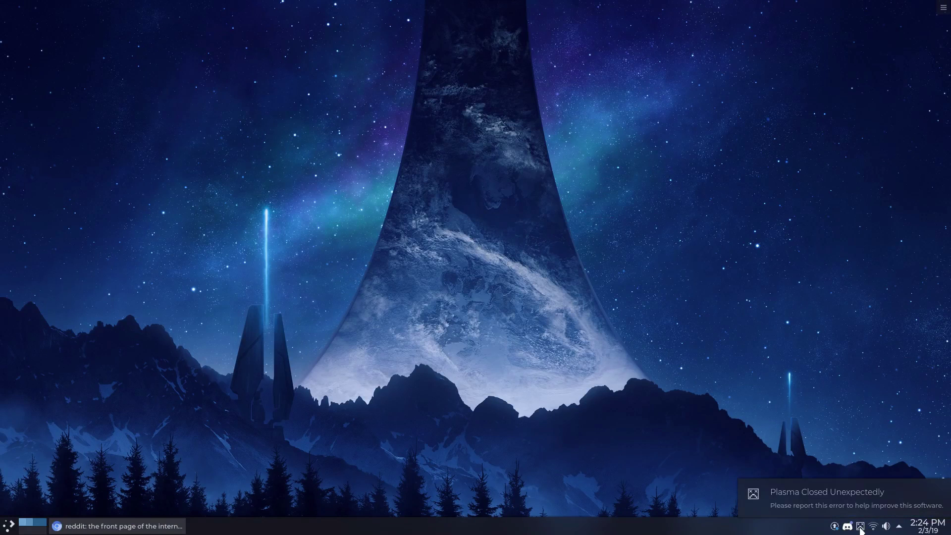
Step: Begin a Plasma crash bug report: answer Yes, keep the repeat option, tick what you were doing
{"action": "left_click", "coordinate": [860, 528]}
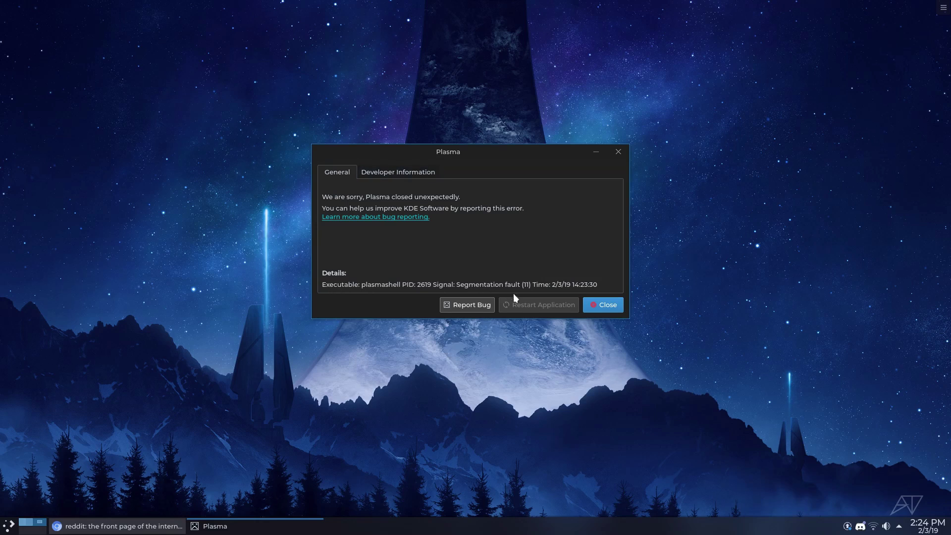
{"action": "left_click", "coordinate": [470, 303]}
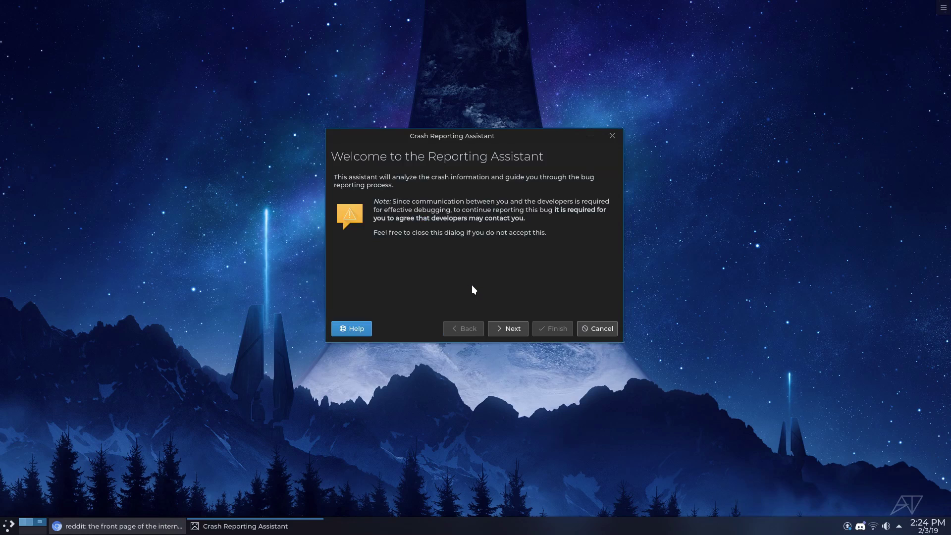
{"action": "left_click", "coordinate": [501, 331]}
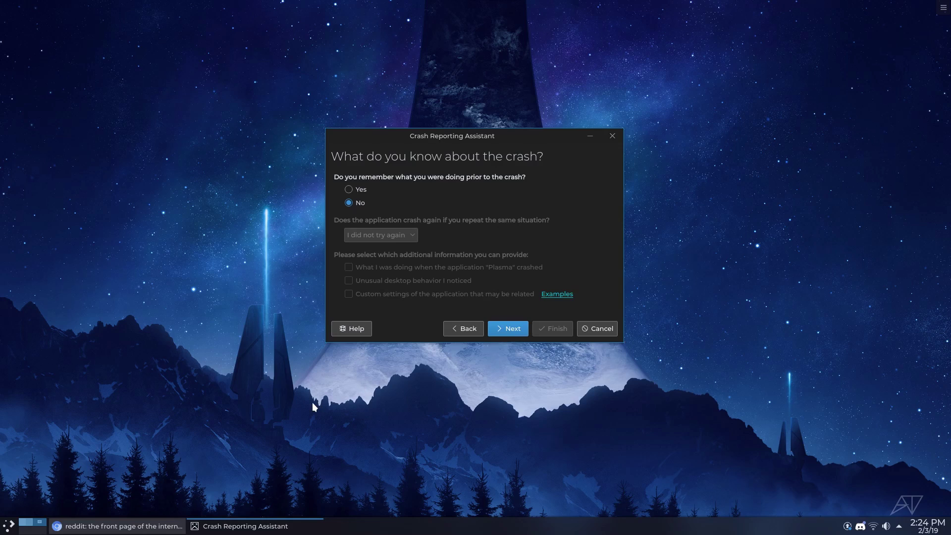
{"action": "left_click", "coordinate": [351, 187]}
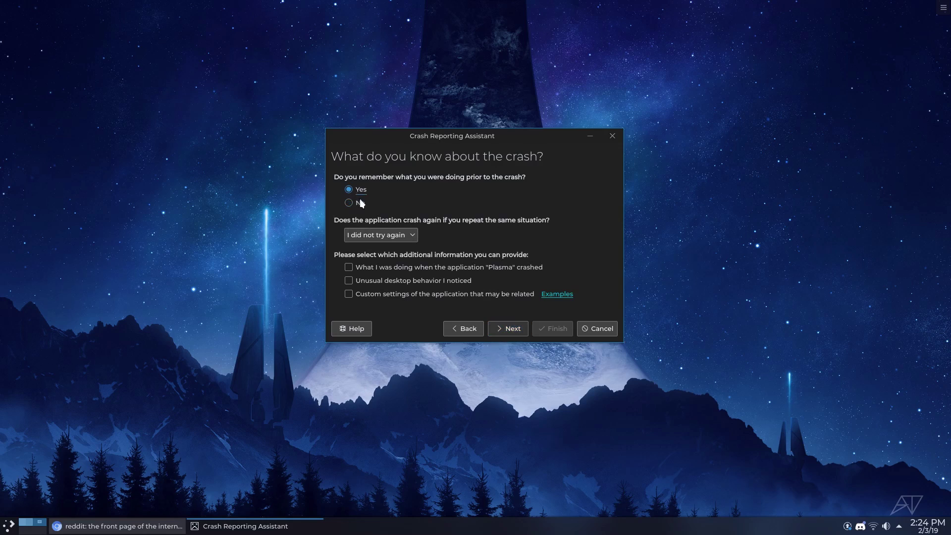
{"action": "left_click", "coordinate": [388, 237]}
{"action": "left_click", "coordinate": [388, 247]}
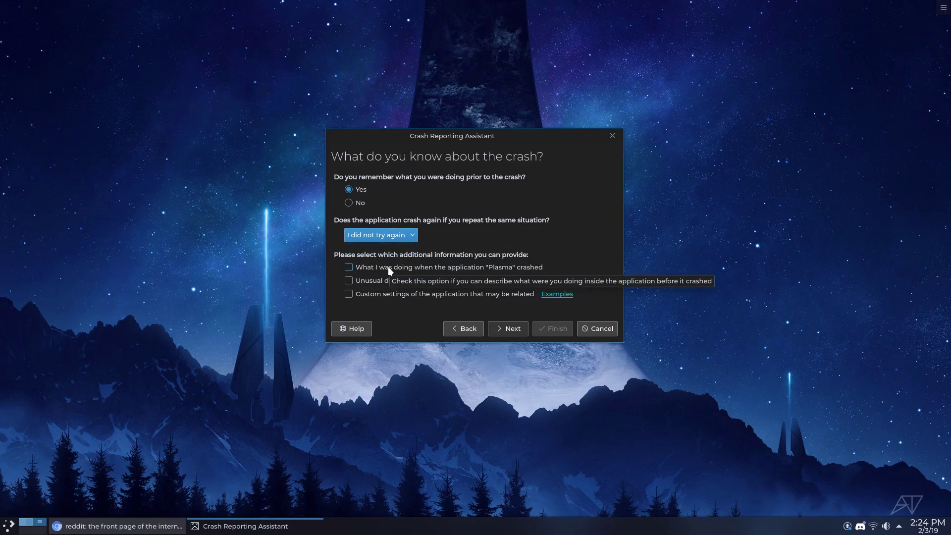
{"action": "left_click", "coordinate": [388, 267]}
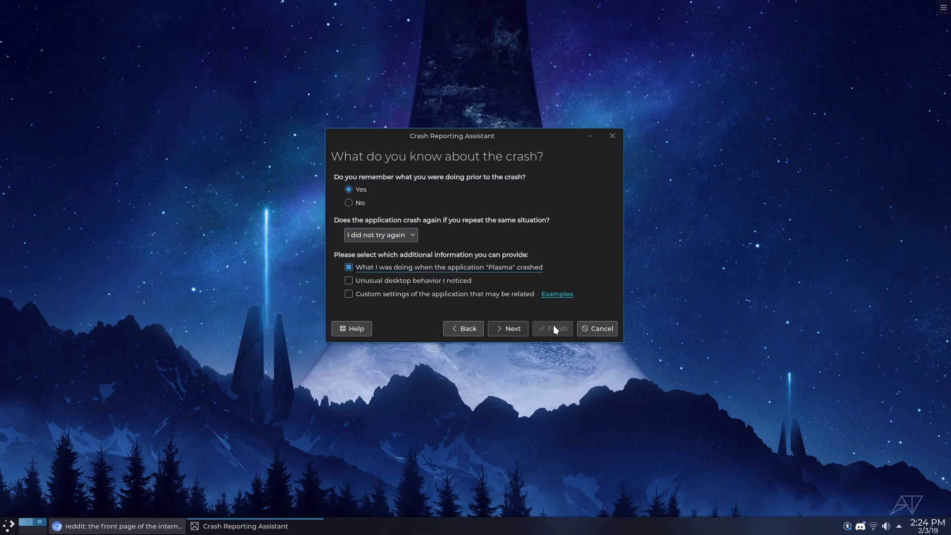
Step: Advance the crash report to fetching the backtrace and glance at the status panel
{"action": "left_click", "coordinate": [510, 329]}
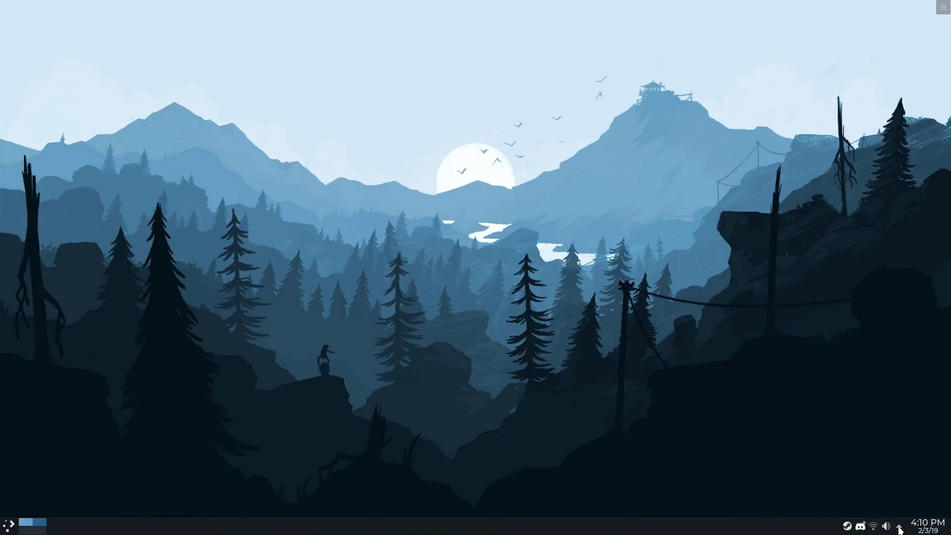
{"action": "left_click", "coordinate": [900, 527]}
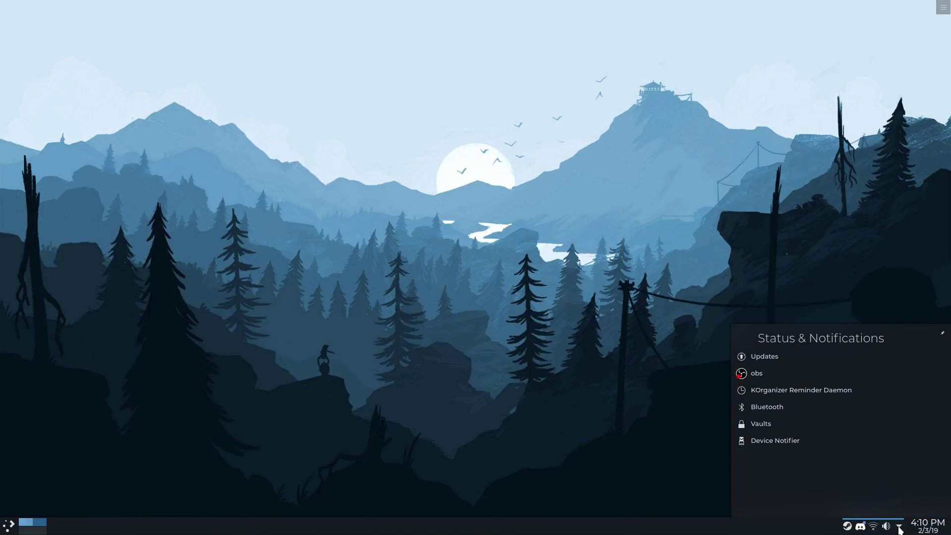
{"action": "left_click", "coordinate": [668, 370]}
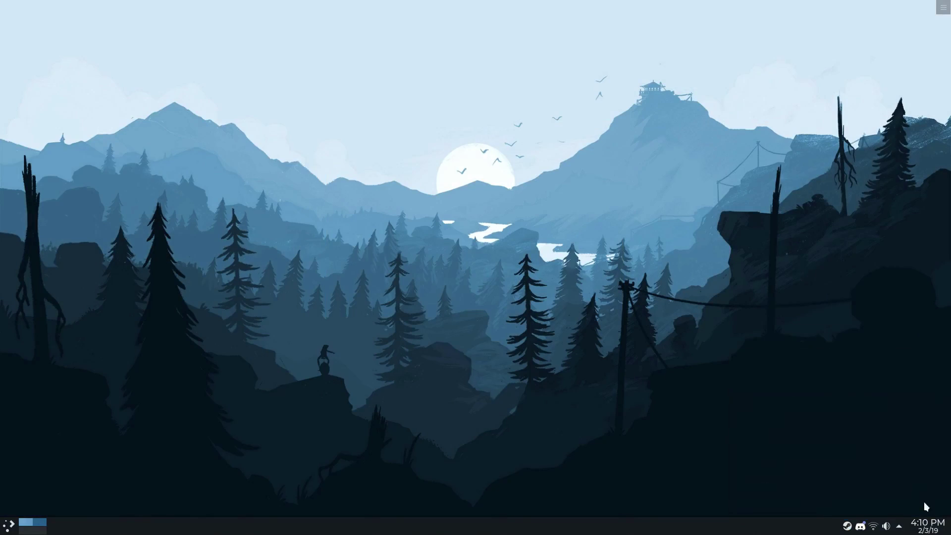
Step: Review the Digital Clock's Calendar settings, toggling PIM Events Plugin, then close without saving
{"action": "left_click", "coordinate": [928, 526]}
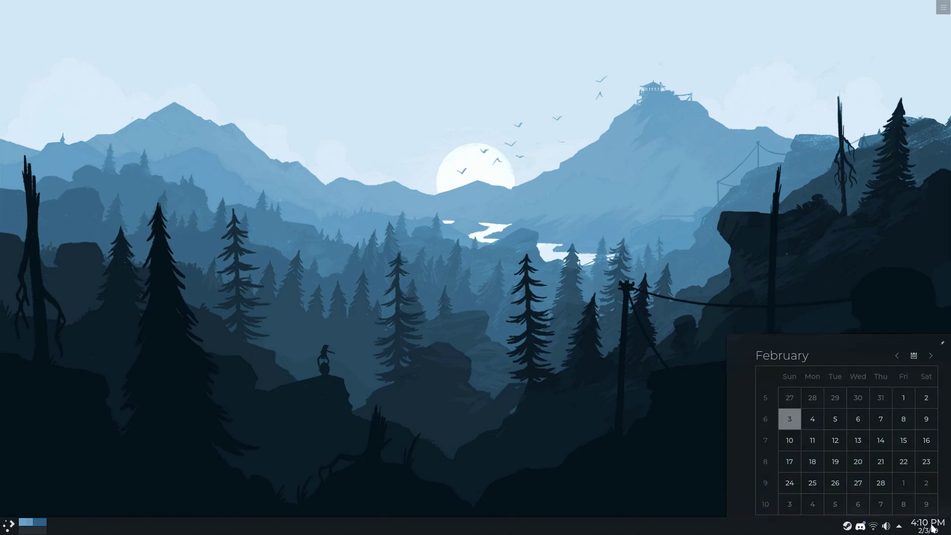
{"action": "right_click", "coordinate": [835, 412]}
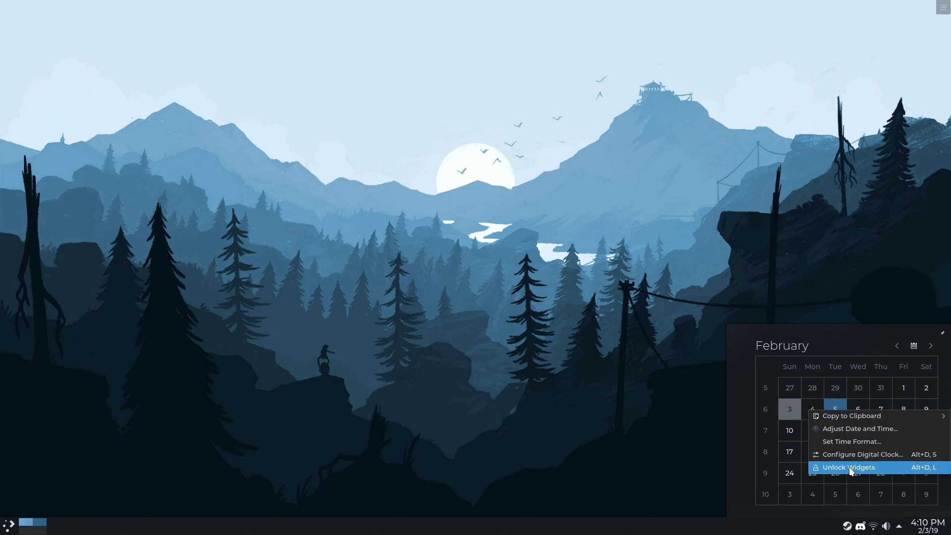
{"action": "left_click", "coordinate": [849, 454]}
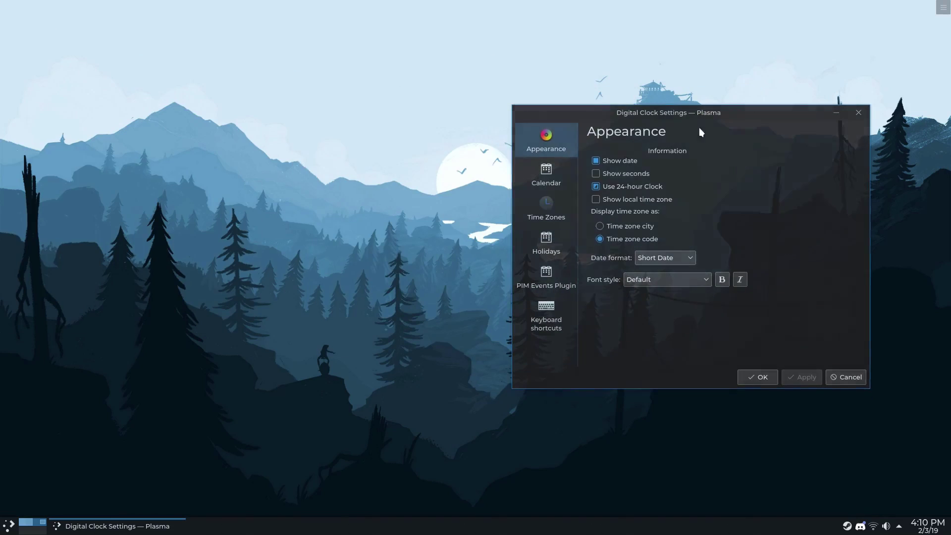
{"action": "left_click", "coordinate": [540, 176]}
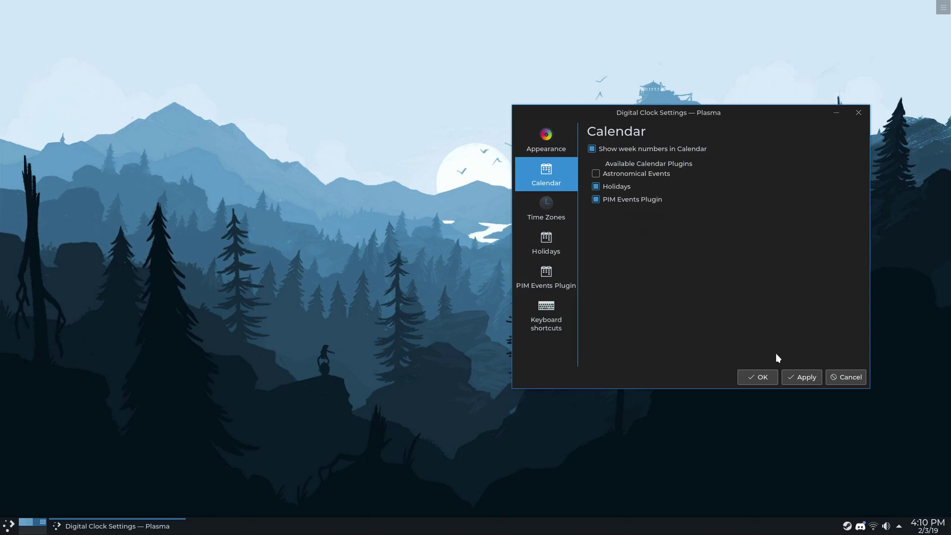
{"action": "left_click", "coordinate": [544, 281]}
{"action": "left_click", "coordinate": [530, 251]}
{"action": "left_click", "coordinate": [846, 377]}
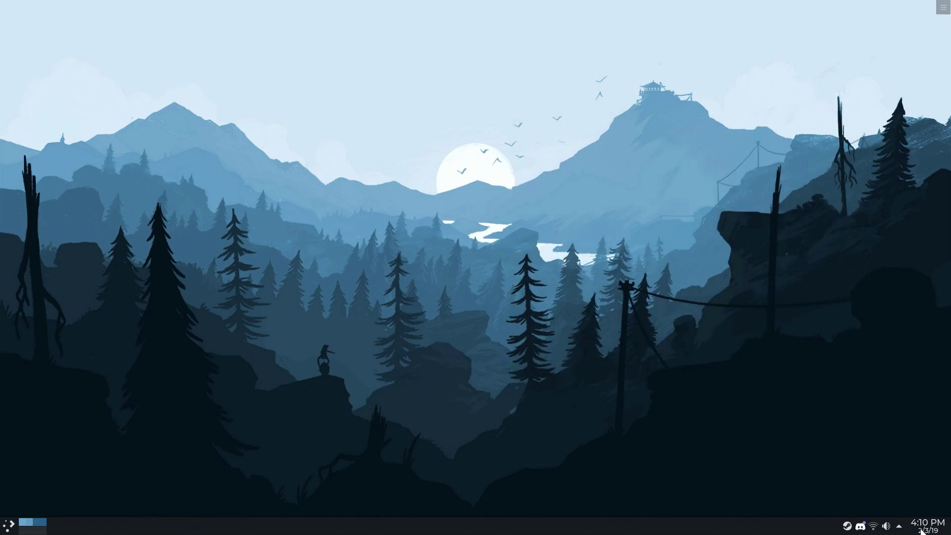
Step: Reopen the February calendar, pick day 10, jump back to today, and close it
{"action": "left_click", "coordinate": [927, 526]}
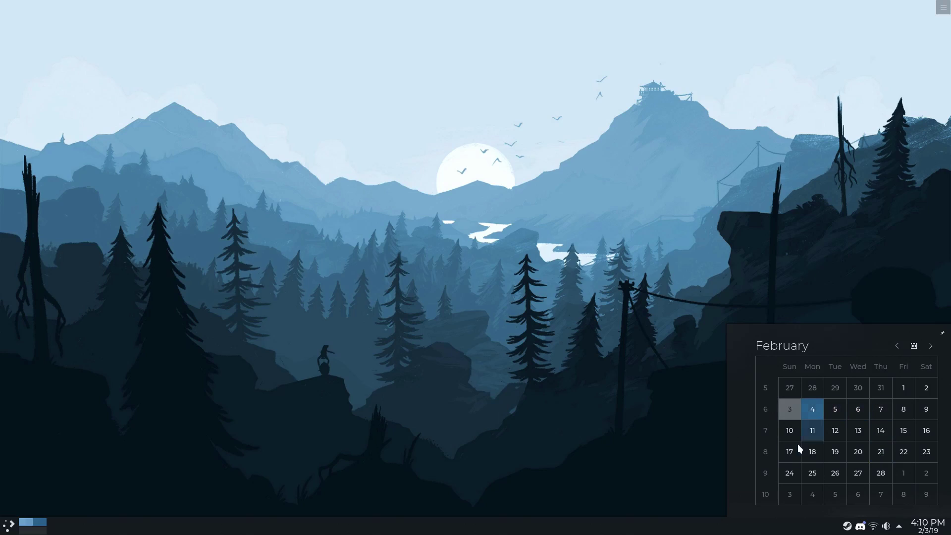
{"action": "left_click", "coordinate": [791, 430]}
{"action": "left_click", "coordinate": [914, 346]}
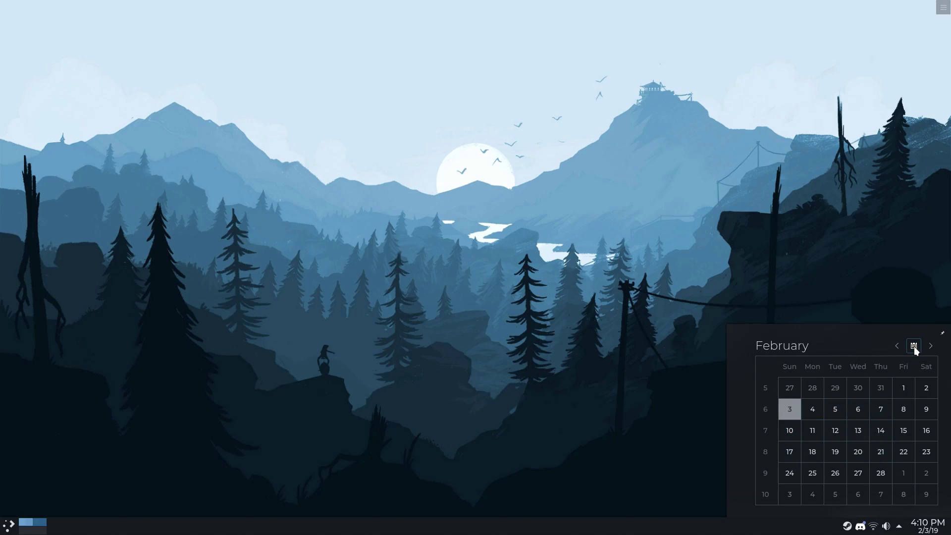
{"action": "left_click", "coordinate": [556, 289]}
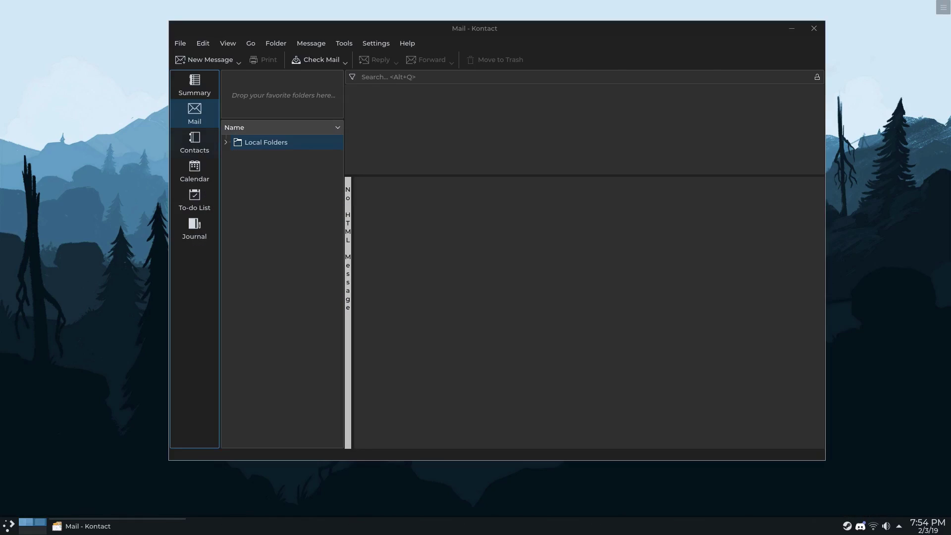
Step: Switch Kontact from address books to Mail, glancing at the File and Local Folders menus
{"action": "left_click", "coordinate": [199, 144]}
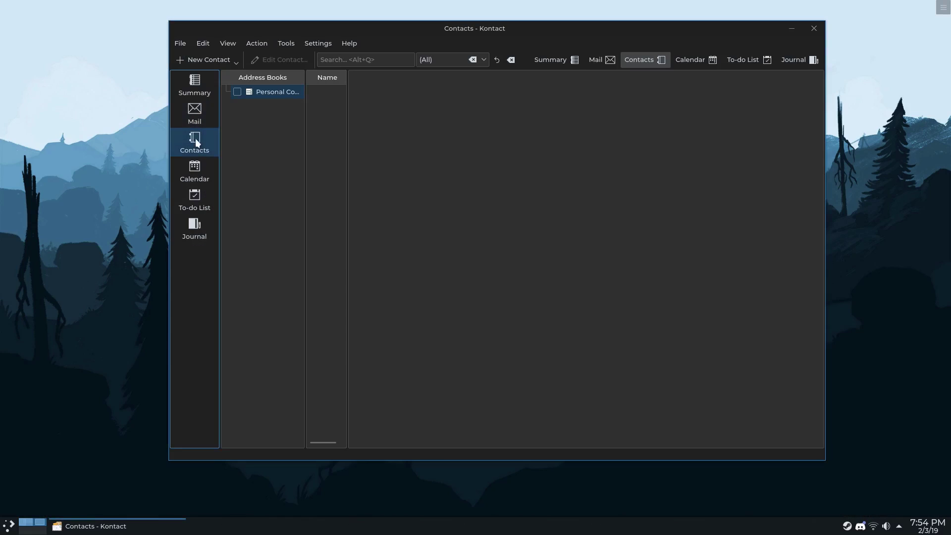
{"action": "left_click", "coordinate": [198, 118]}
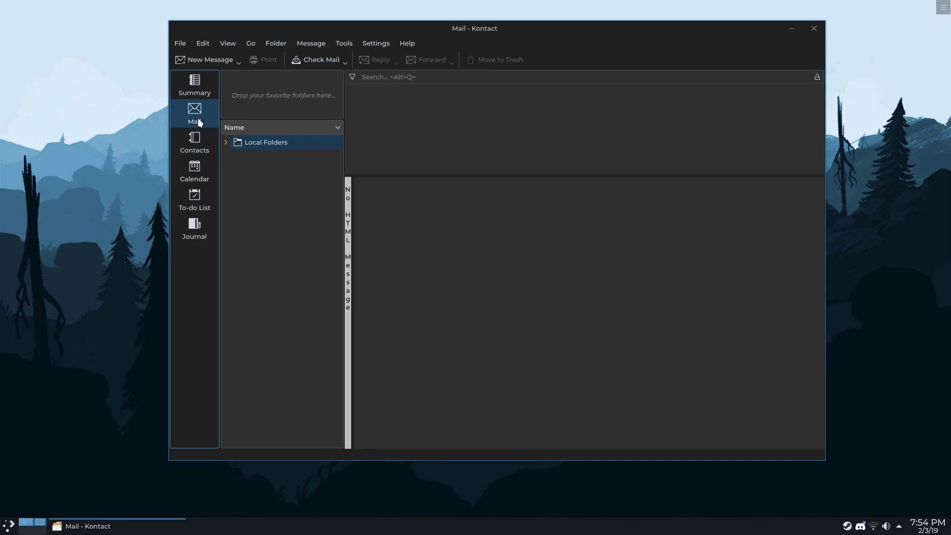
{"action": "left_click", "coordinate": [181, 47]}
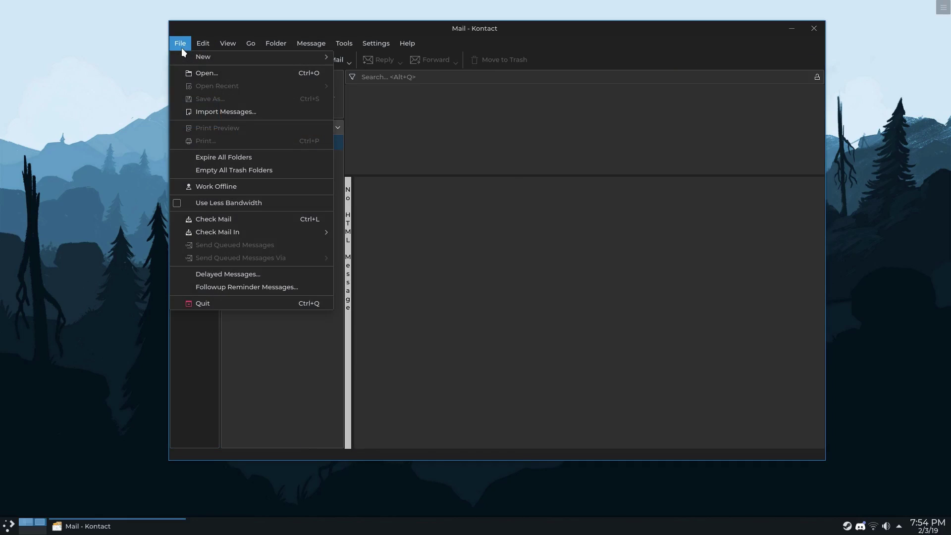
{"action": "left_click", "coordinate": [293, 154]}
{"action": "right_click", "coordinate": [283, 167]}
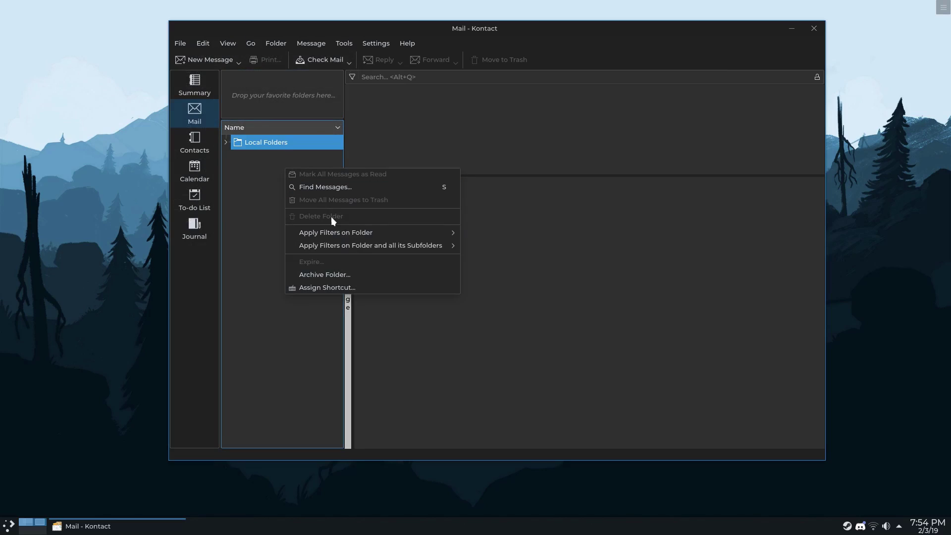
{"action": "left_click", "coordinate": [278, 209]}
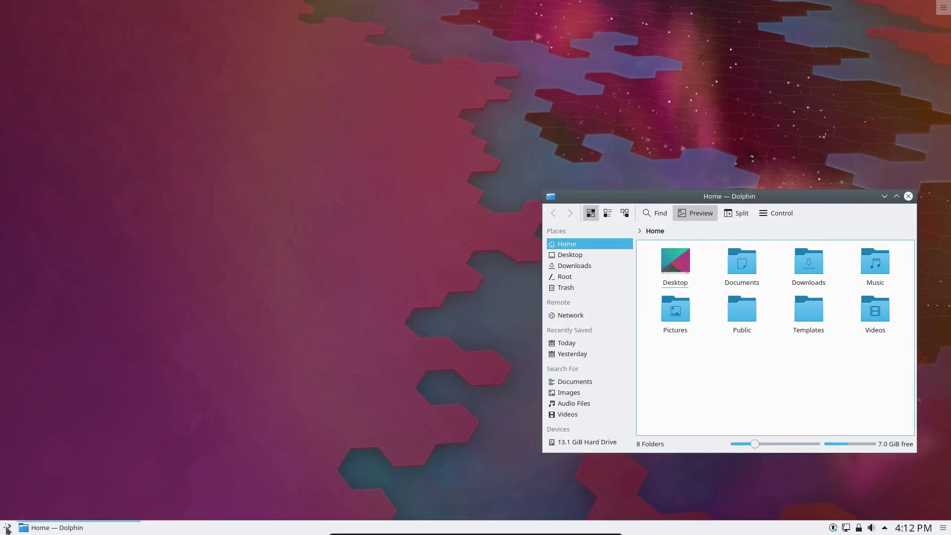
Step: Launch Discover from the launcher and update all 87 selected updates (90.7 MiB)
{"action": "left_click", "coordinate": [7, 528]}
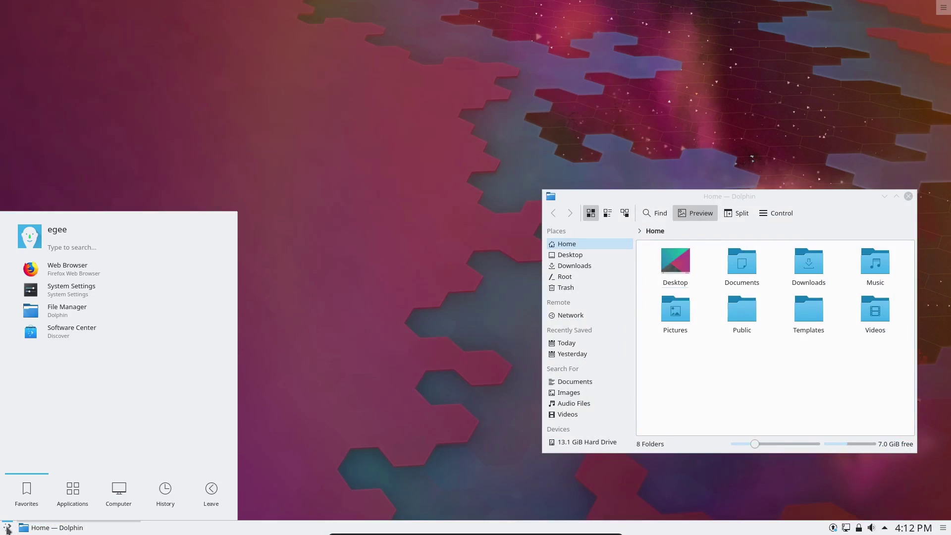
{"action": "left_click", "coordinate": [55, 339]}
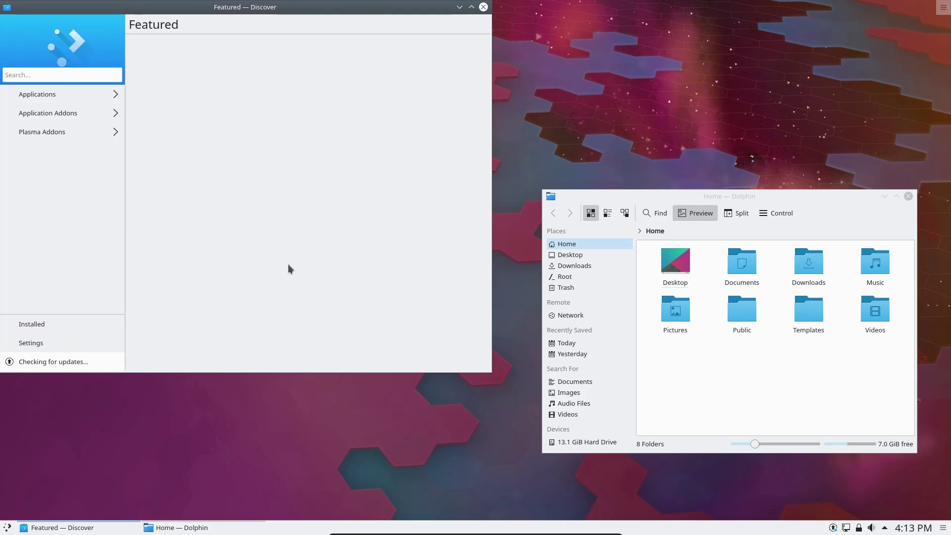
{"action": "scroll", "coordinate": [306, 158], "scroll_direction": "down", "scroll_amount": 3}
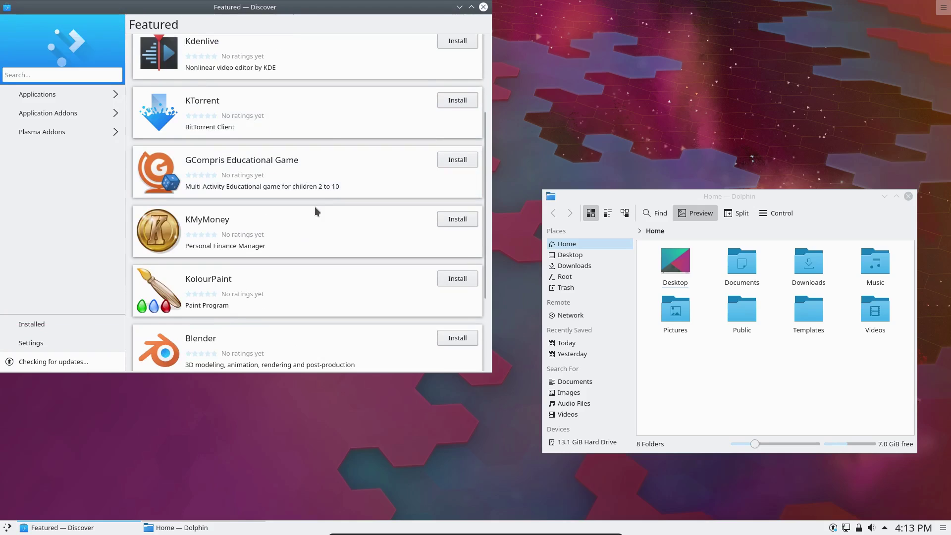
{"action": "scroll", "coordinate": [314, 207], "scroll_direction": "up", "scroll_amount": 1}
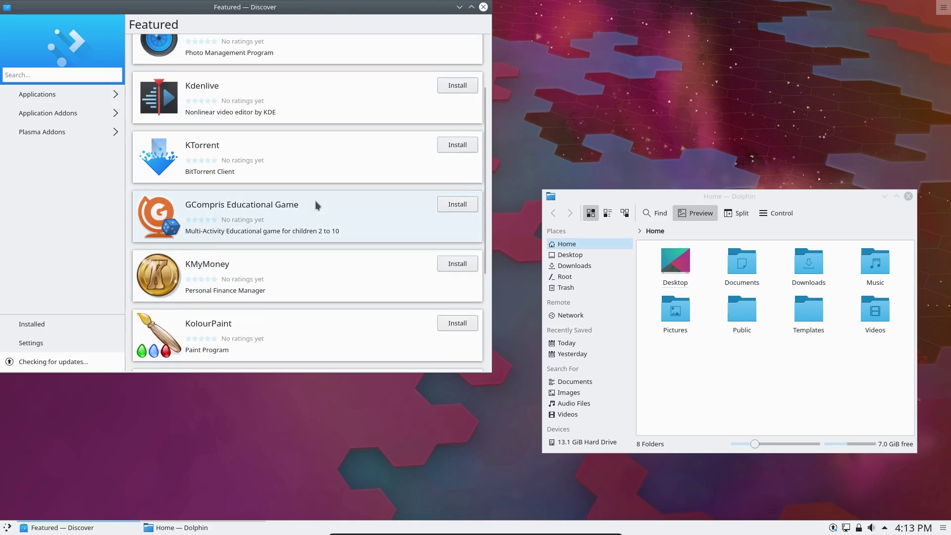
{"action": "left_click", "coordinate": [63, 366]}
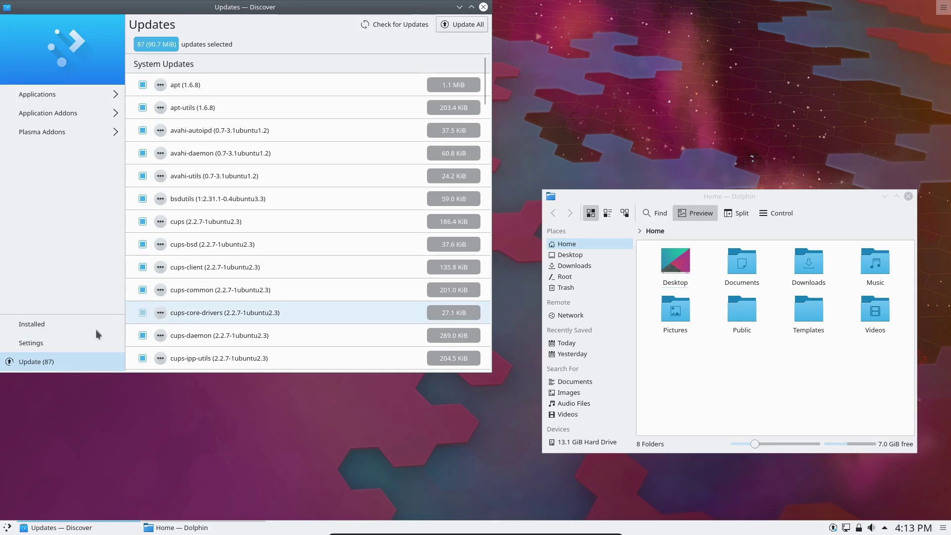
{"action": "left_click", "coordinate": [470, 25]}
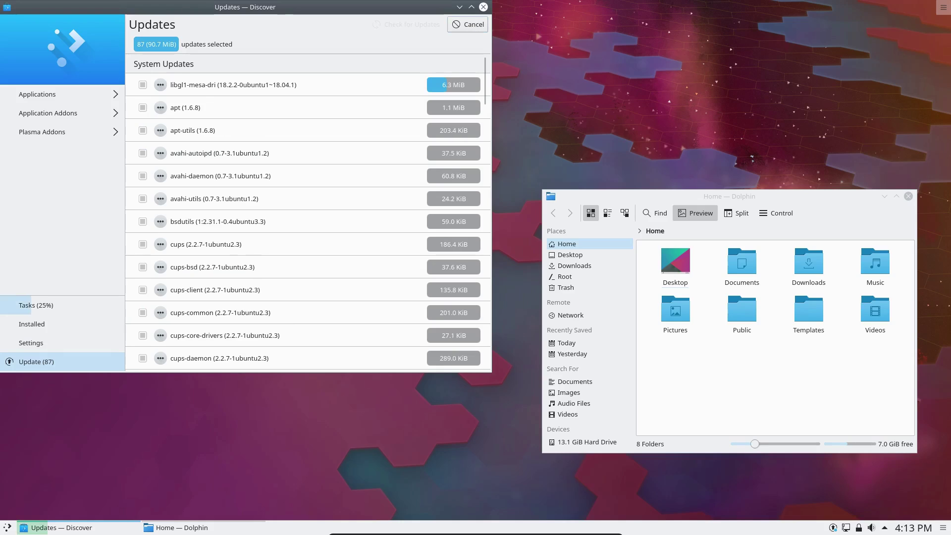